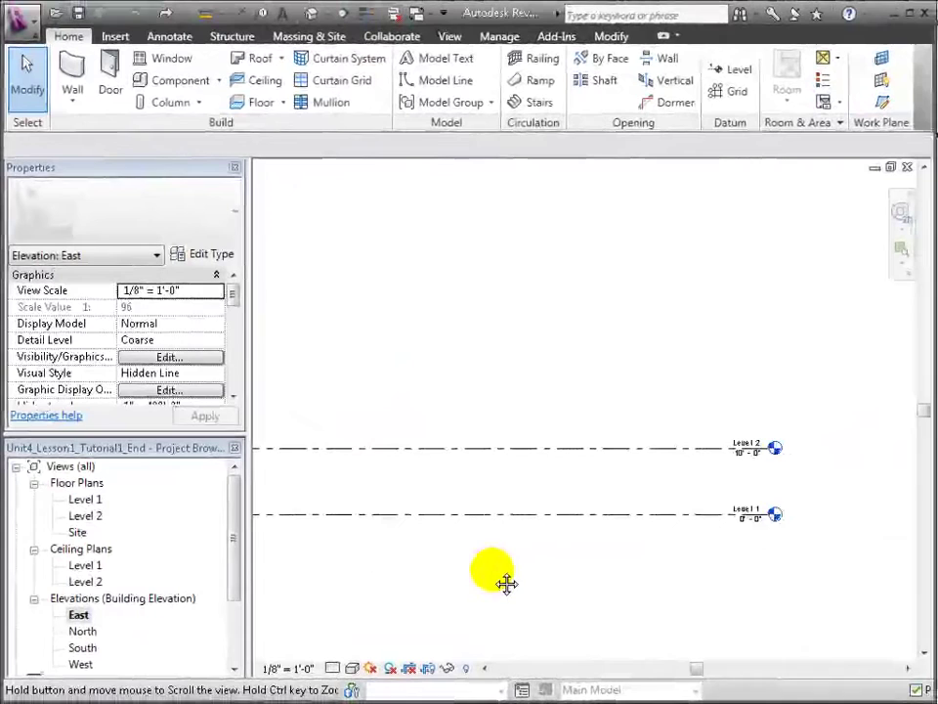
Raise Level 2's elevation to 15' 0".
scroll(587, 572, "up", 2)
middle_click_drag(654, 562, 542, 584)
scroll(542, 584, "up", 2)
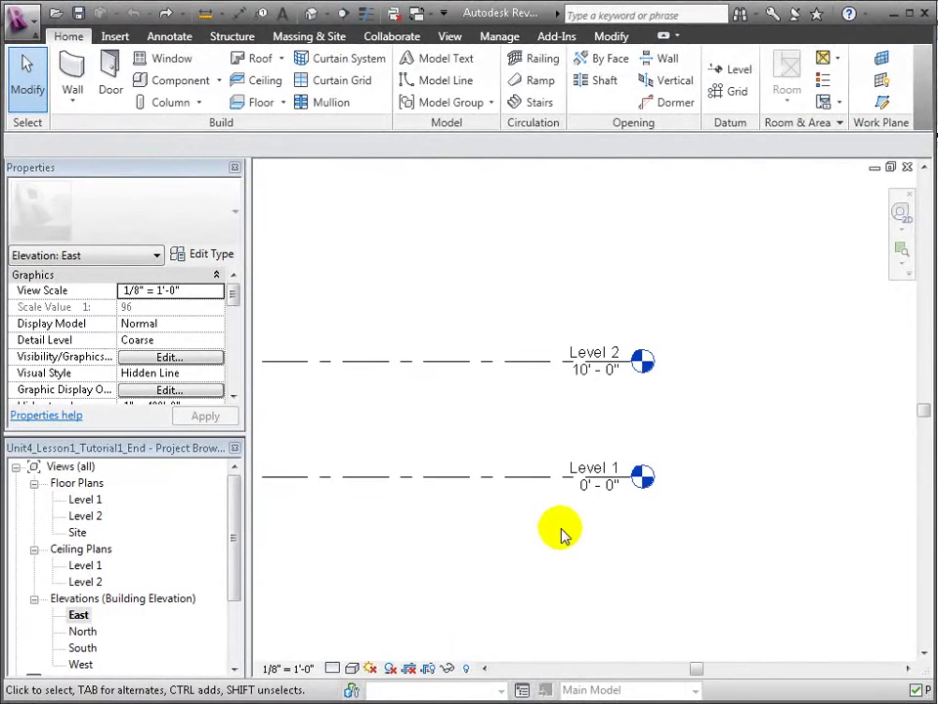
double_click(598, 373)
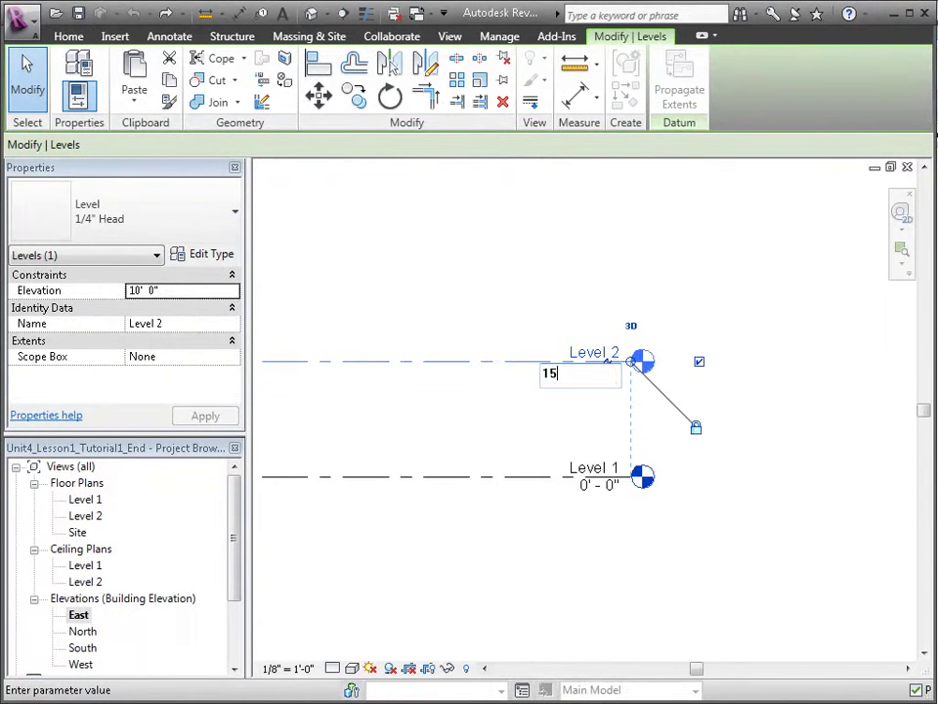
type("15")
key("Return")
Add Levels 3, 4 and 5 as offset copies of existing level lines with Create Similar and Pick Lines.
middle_click_drag(561, 392, 655, 518)
scroll(655, 518, "down", 1)
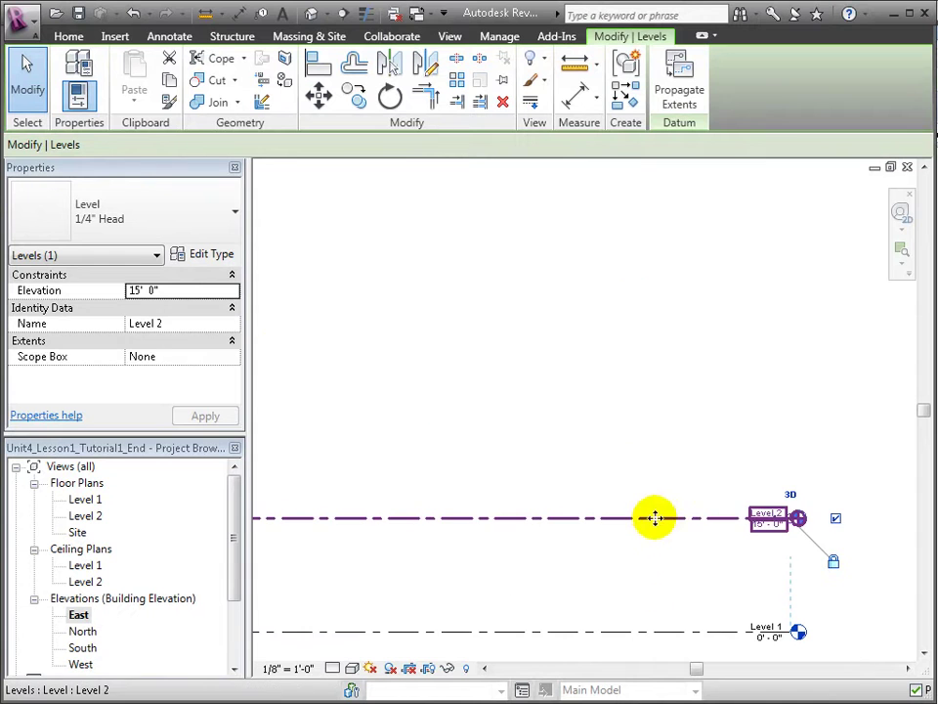
right_click(655, 521)
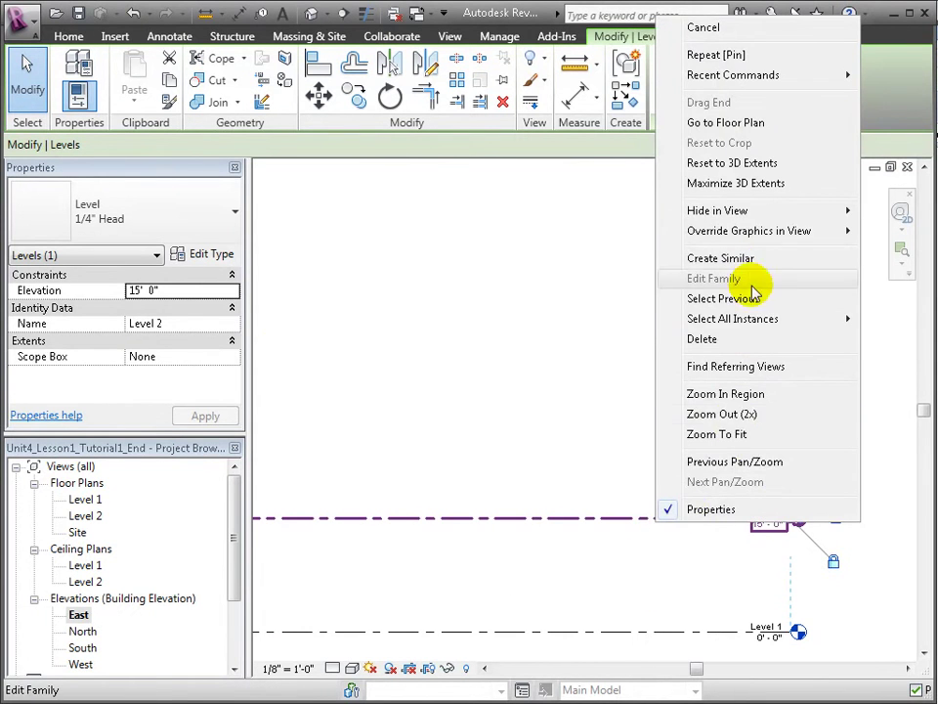
left_click(752, 260)
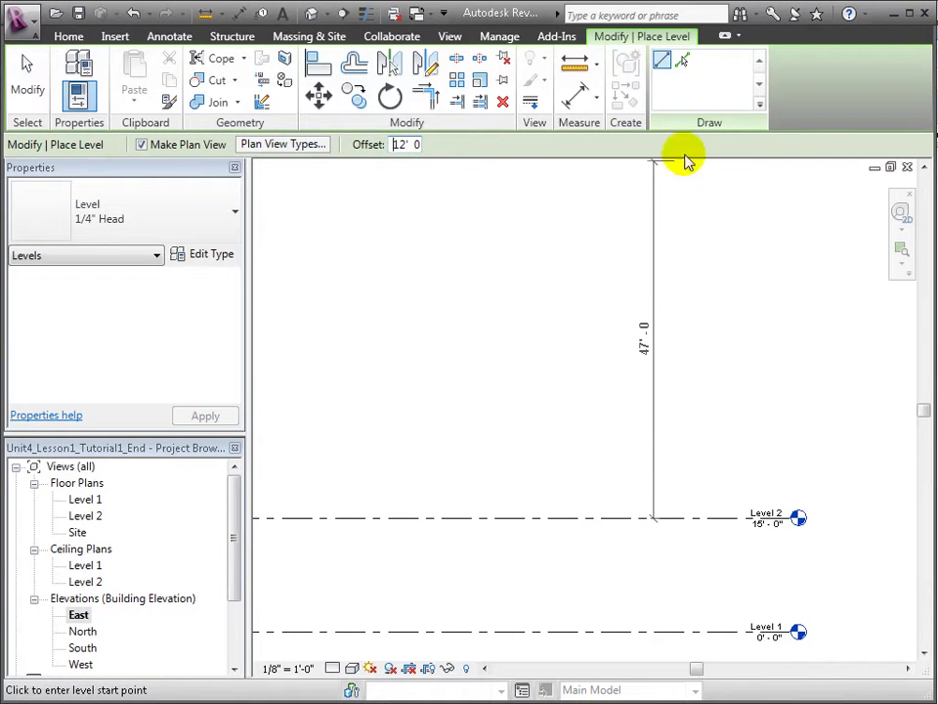
left_click(681, 61)
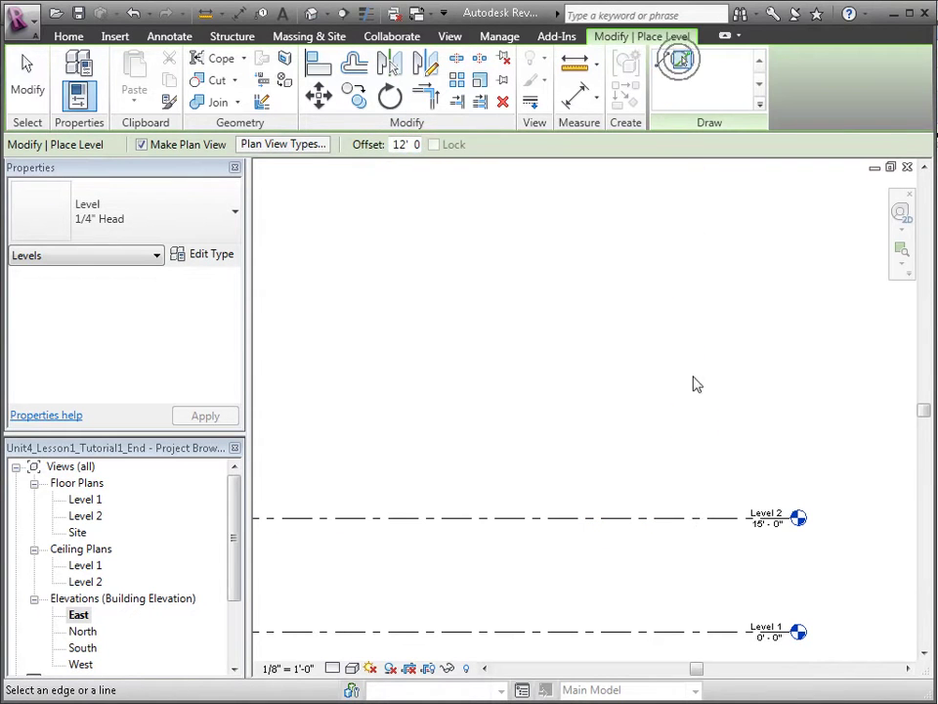
left_click(691, 518)
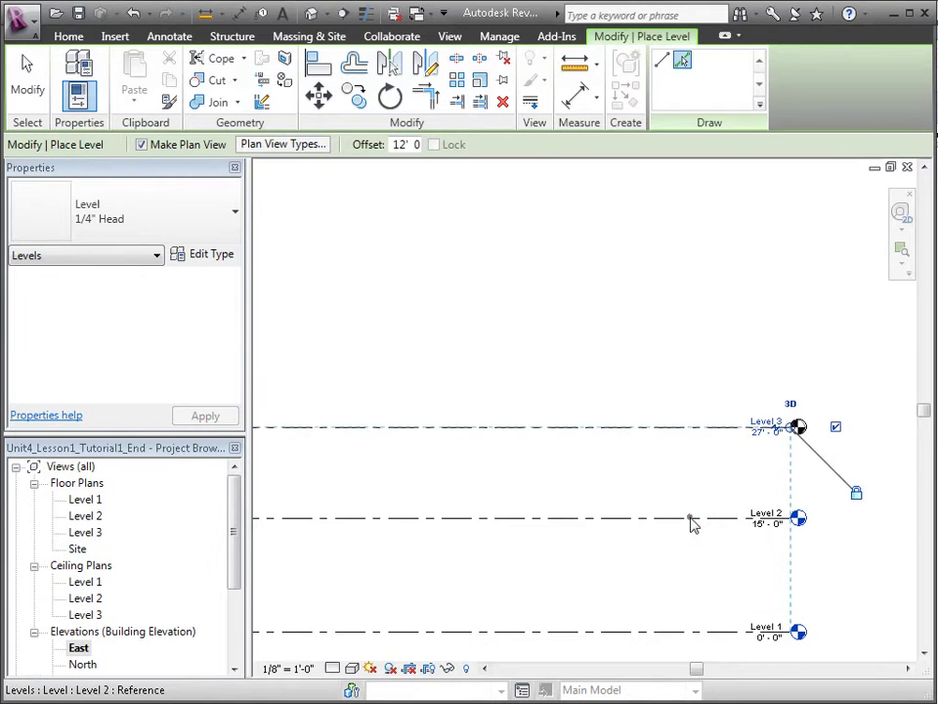
left_click(719, 435)
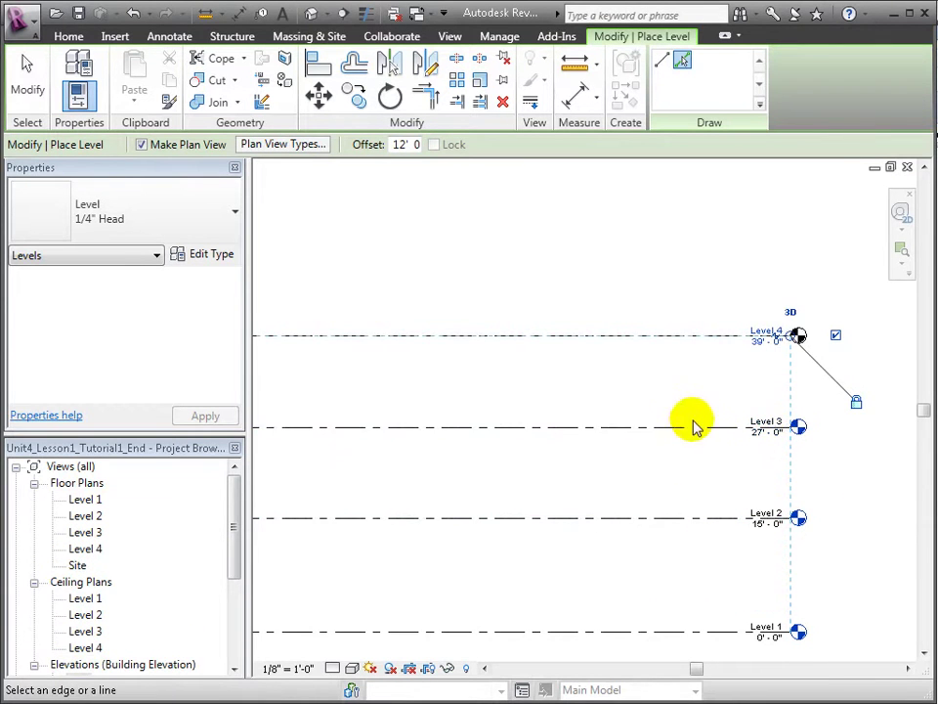
middle_click_drag(676, 377, 677, 445)
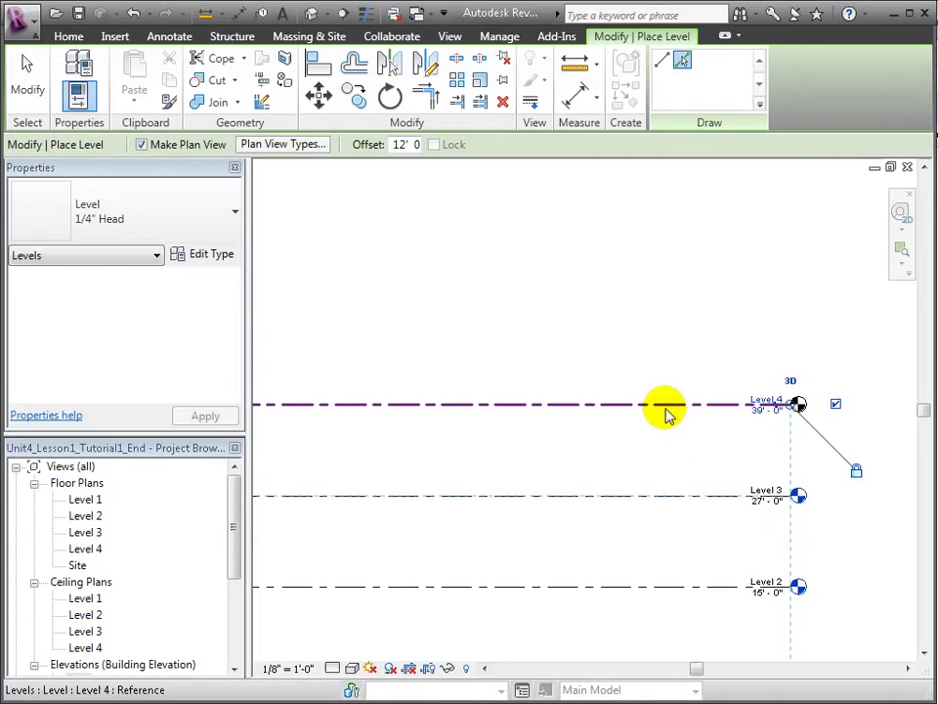
left_click(664, 409)
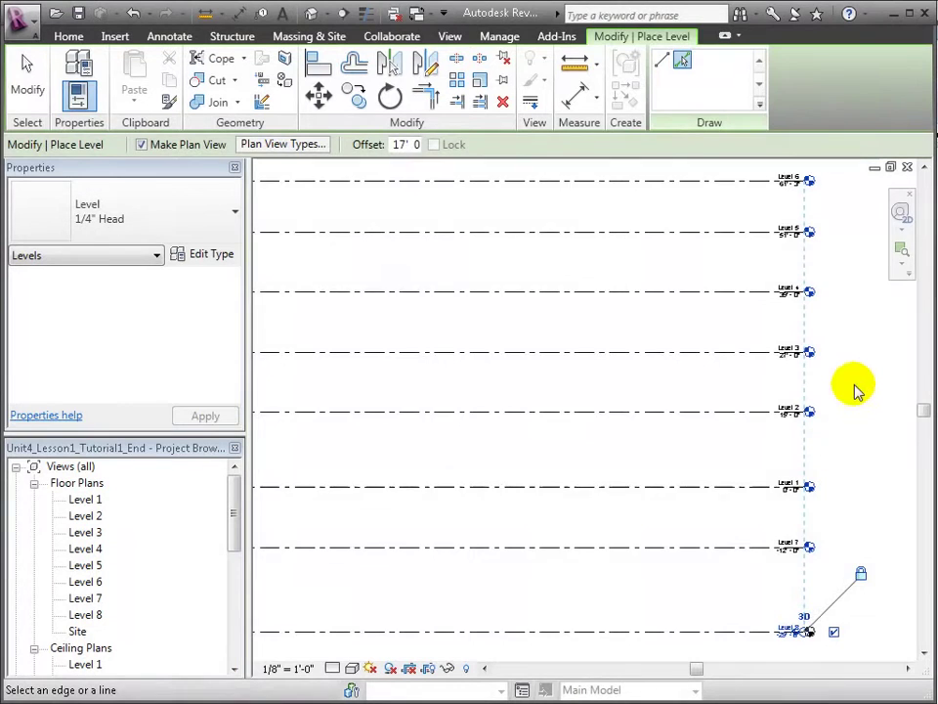
middle_click_drag(855, 389, 854, 417)
scroll(831, 400, "down", 1)
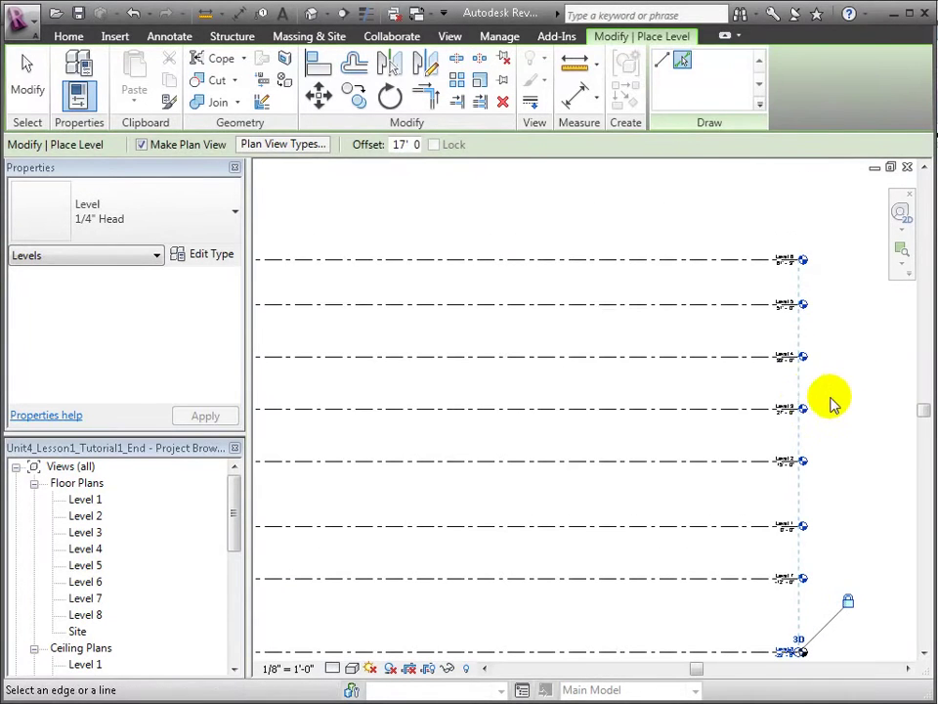
Rename Level 6 to Ridge, including its matching views.
key("Escape")
key("Escape")
left_click(786, 260)
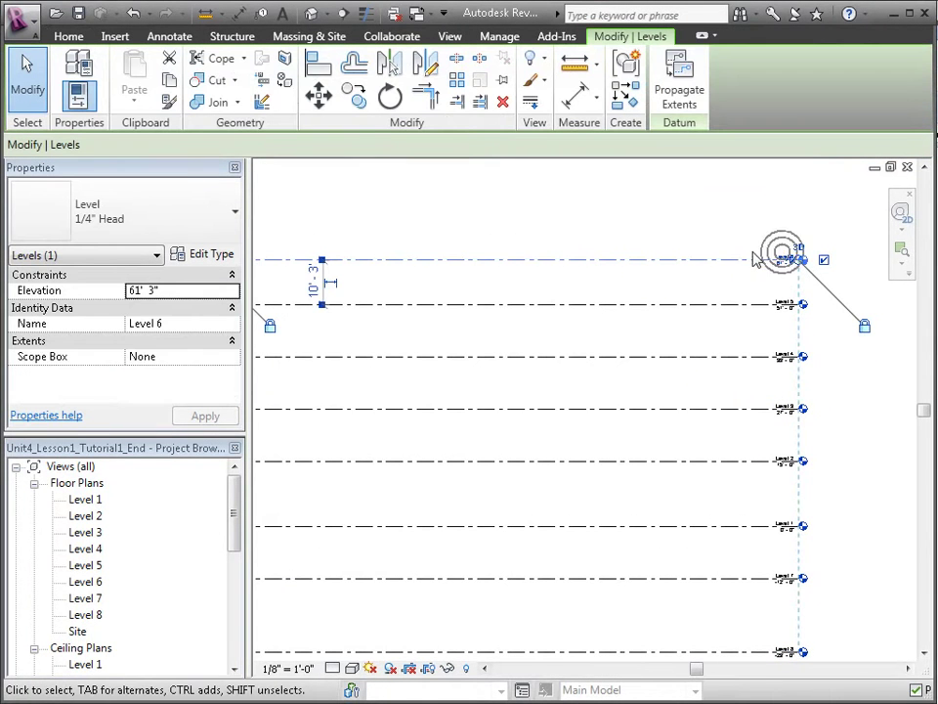
left_click(781, 253)
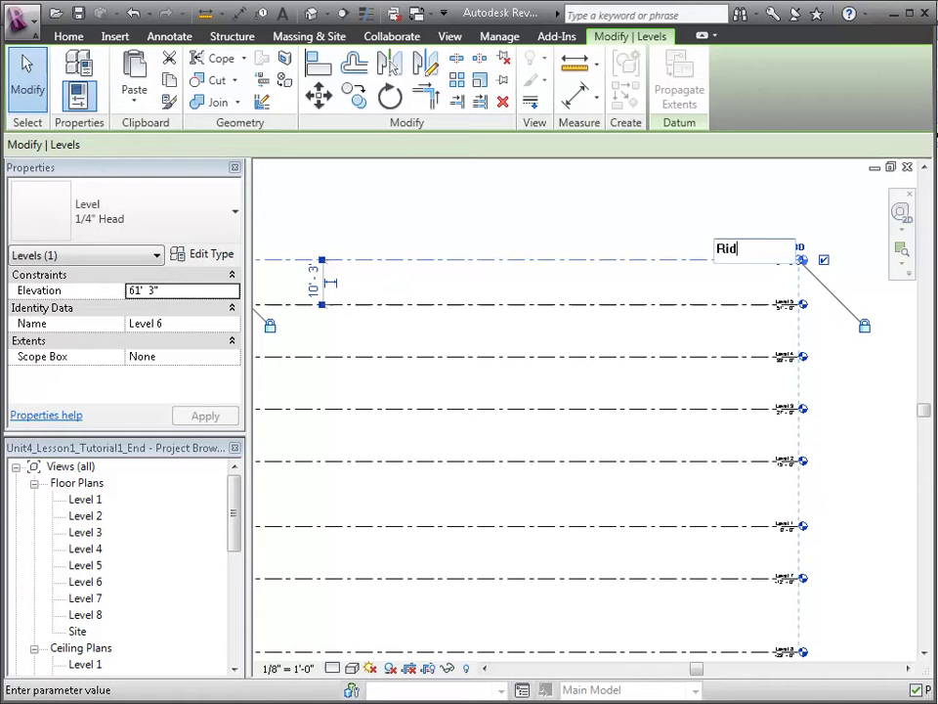
key("Return")
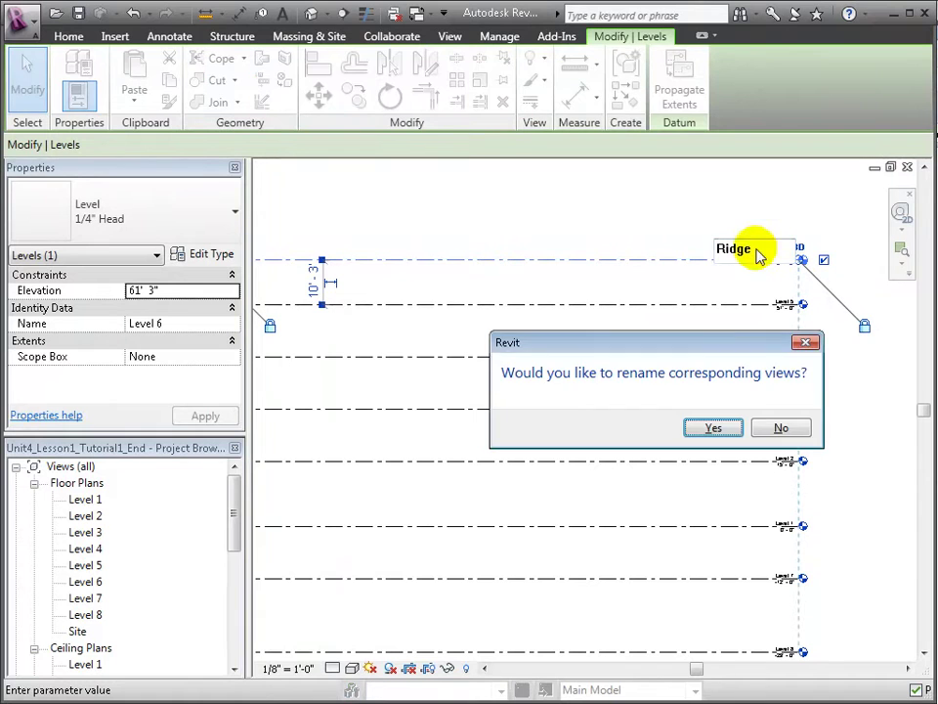
left_click(713, 428)
Rename Level 5 to Roof, including its matching views.
left_click(782, 304)
left_click(782, 302)
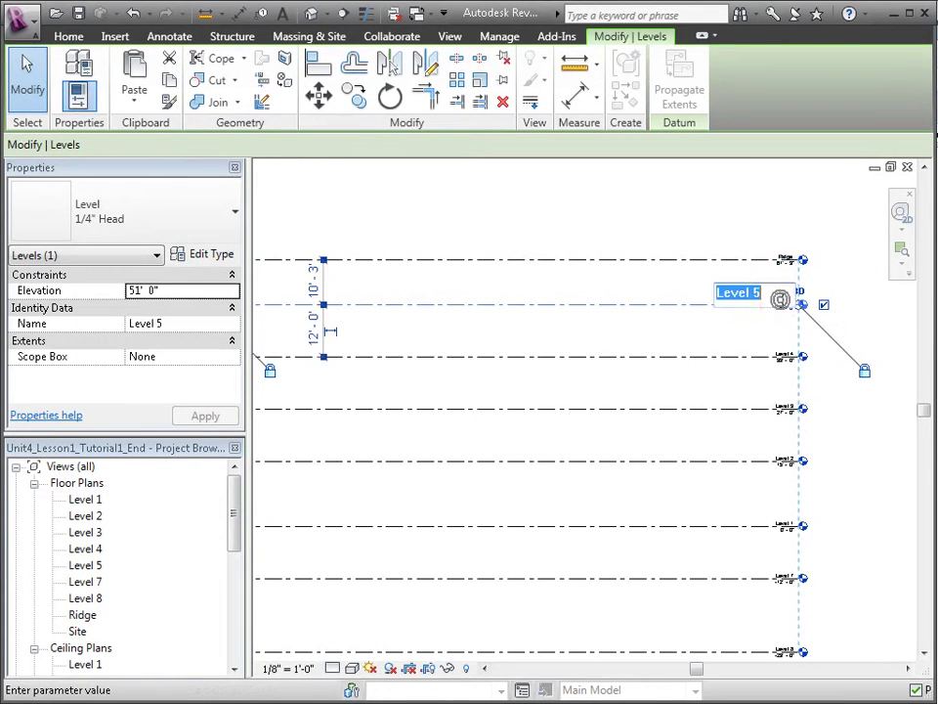
type("Roof")
key("Return")
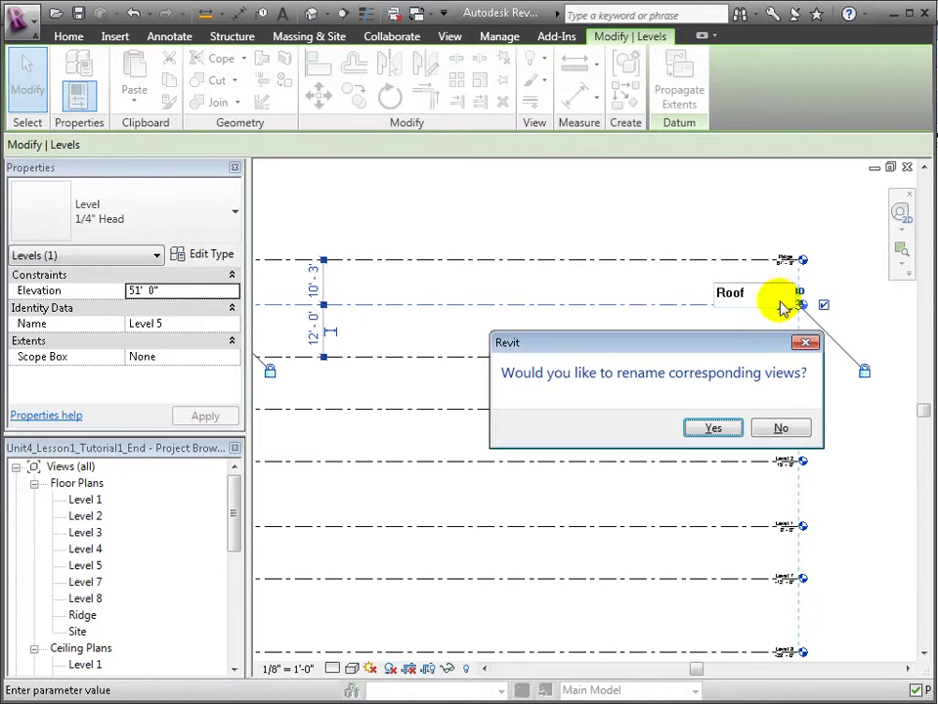
left_click(713, 427)
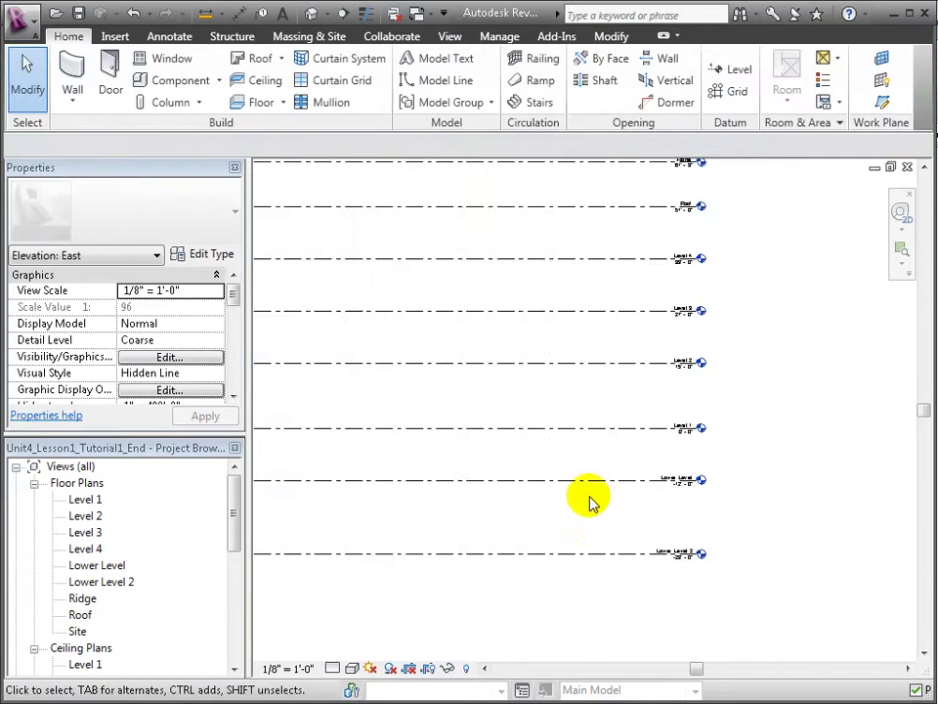
middle_click_drag(476, 360, 642, 409)
Pin all eight level lines with one window selection, then clear the selection.
scroll(642, 408, "down", 2)
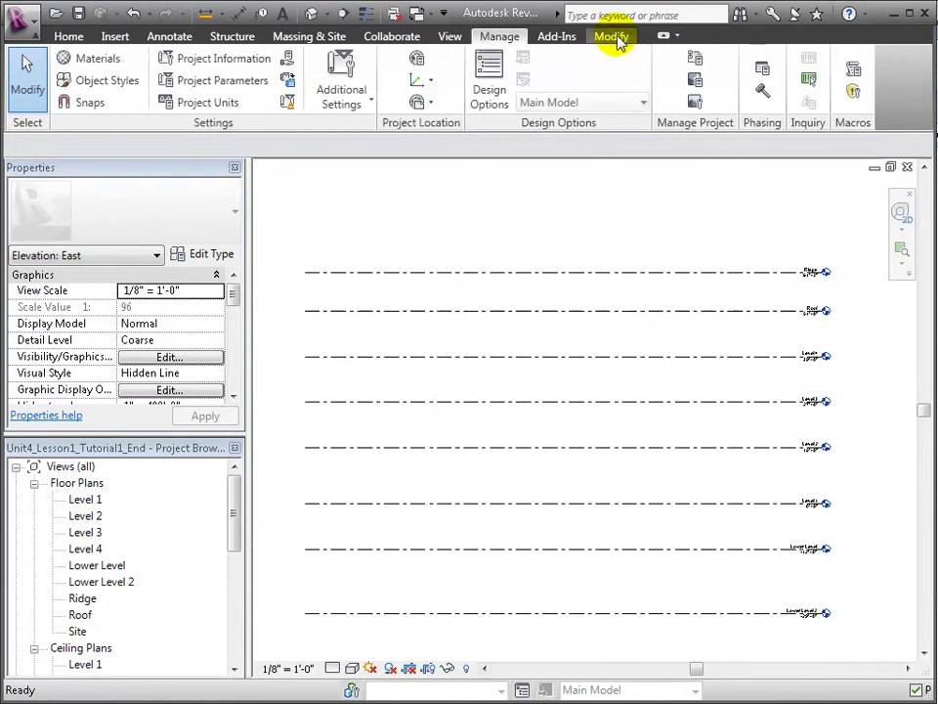
left_click(613, 35)
left_click(504, 82)
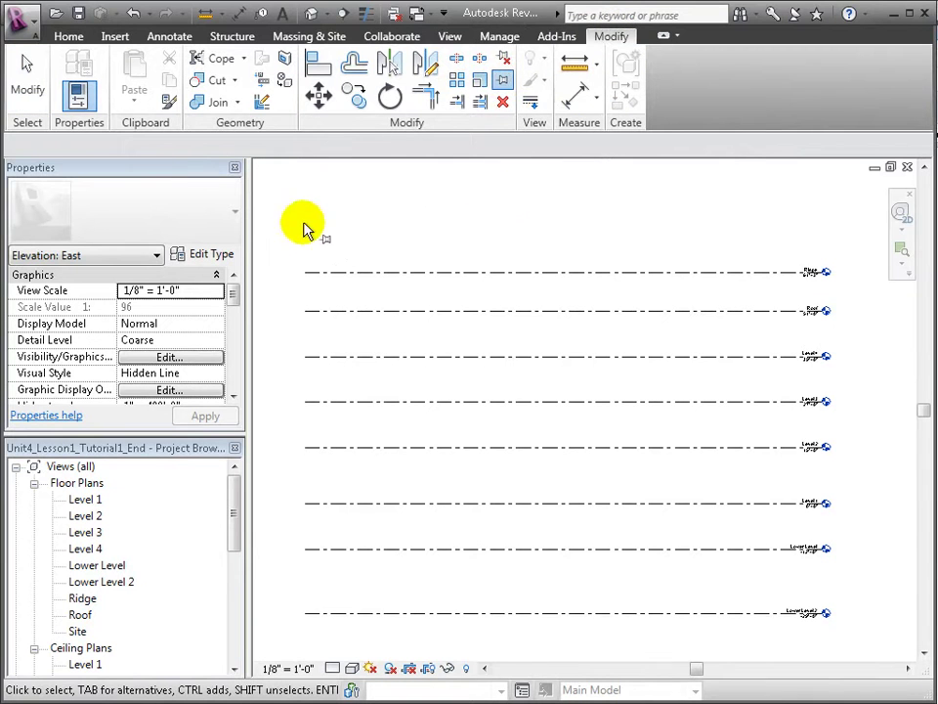
left_click_drag(870, 646, 293, 228)
right_click(360, 250)
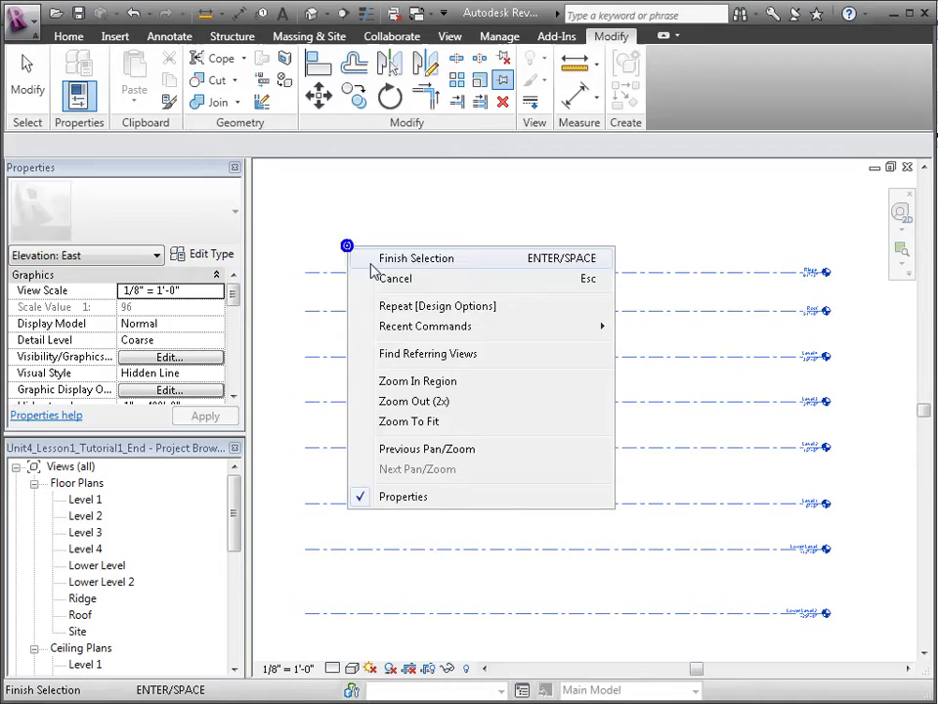
left_click(381, 259)
left_click(454, 257)
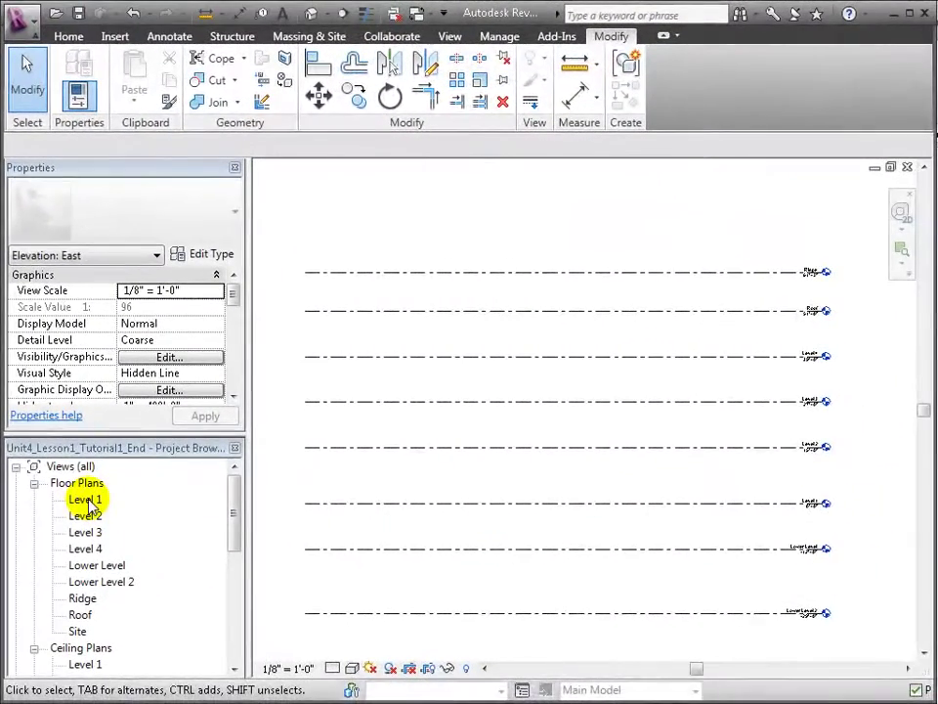
Open the Level 1 floor plan and centre it on the elevation markers.
double_click(86, 500)
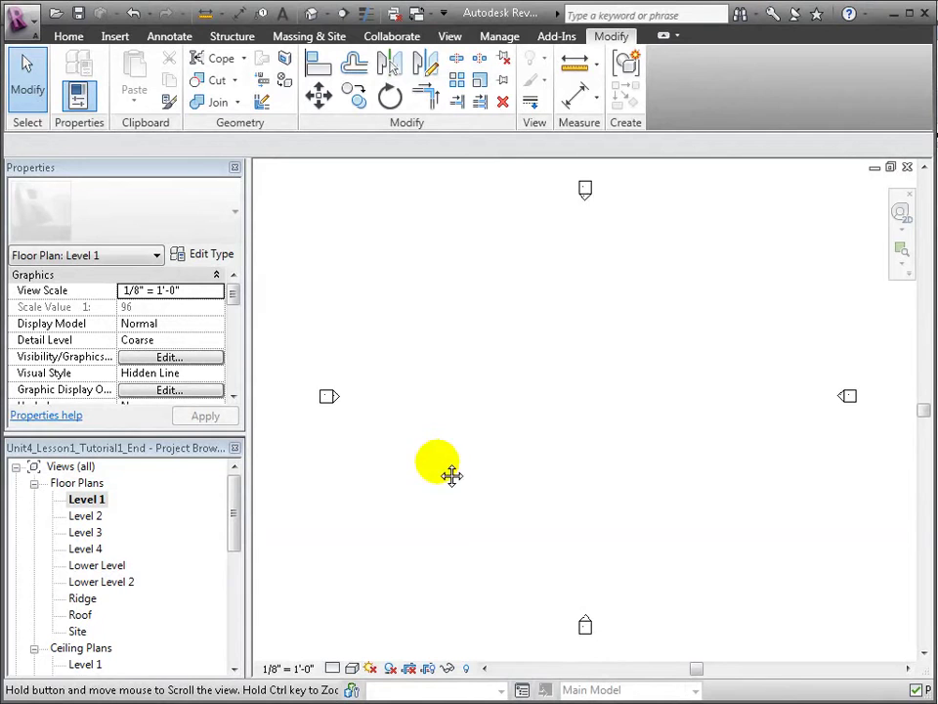
middle_click_drag(450, 475, 381, 520)
middle_click_drag(456, 465, 487, 418)
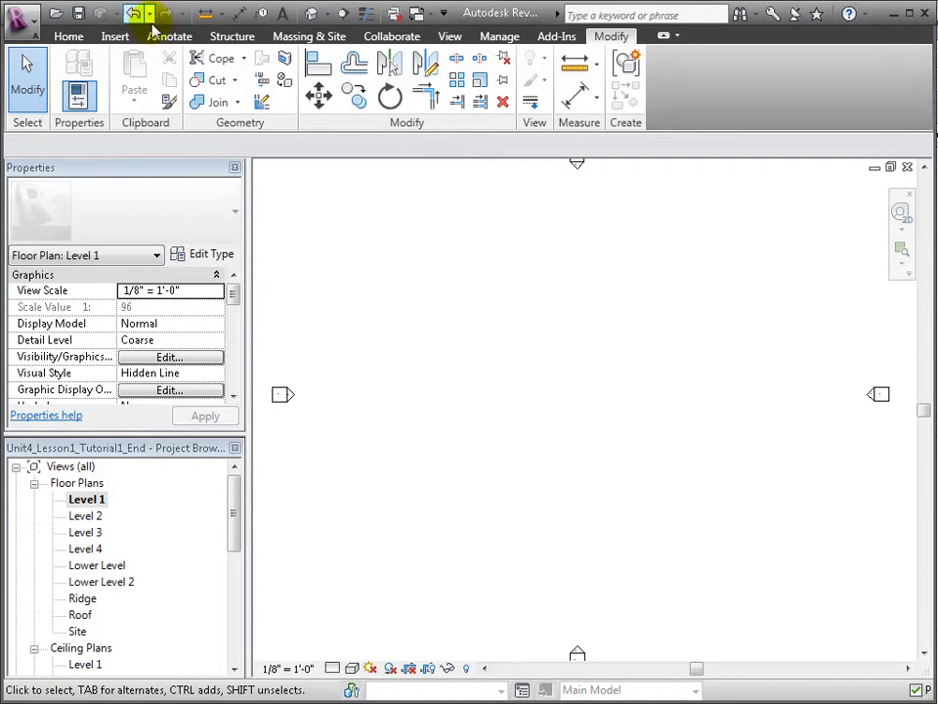
Draw a vertical grid line near the left side and name it A.
left_click(68, 36)
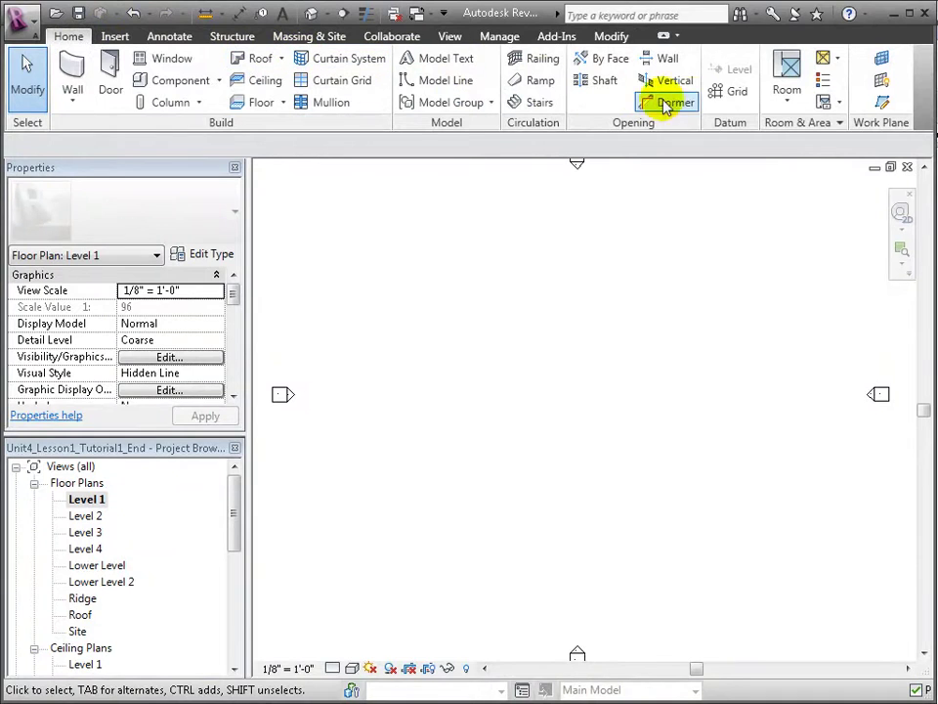
left_click(722, 96)
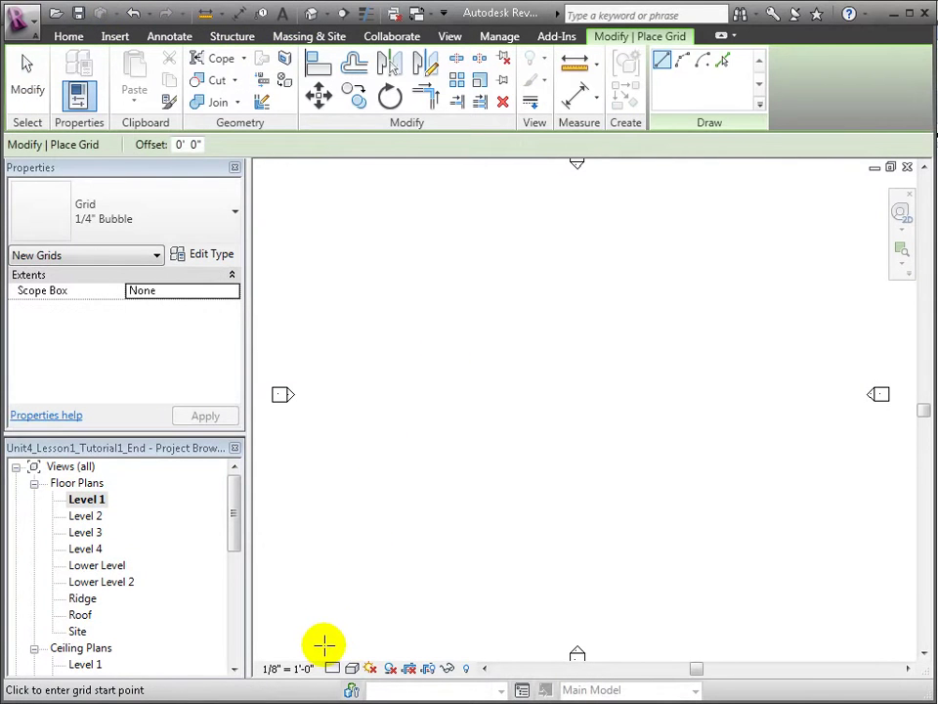
left_click(308, 645)
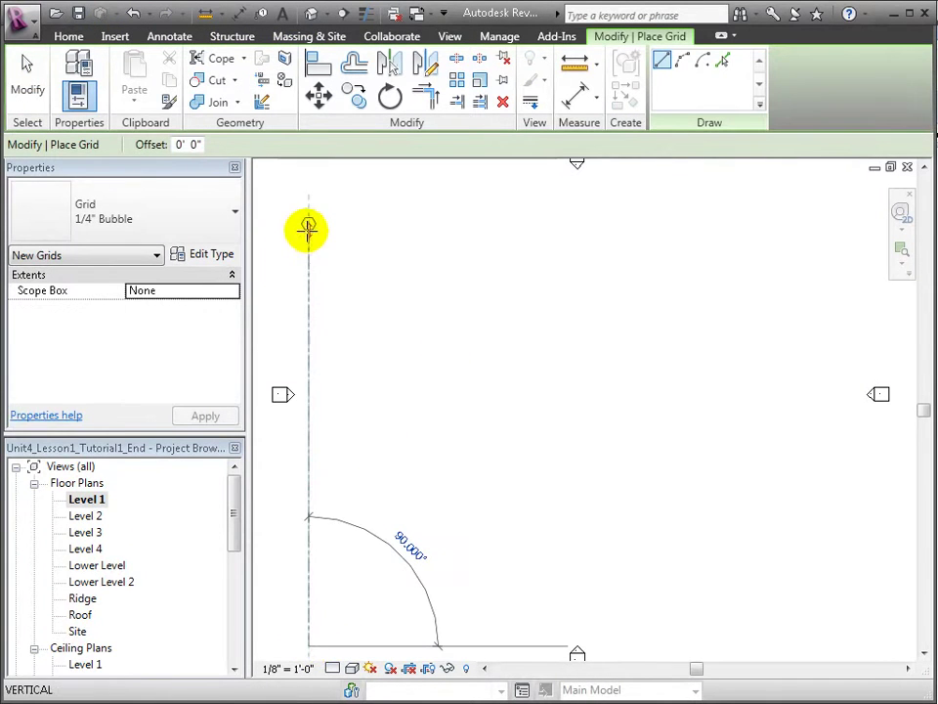
left_click(309, 185)
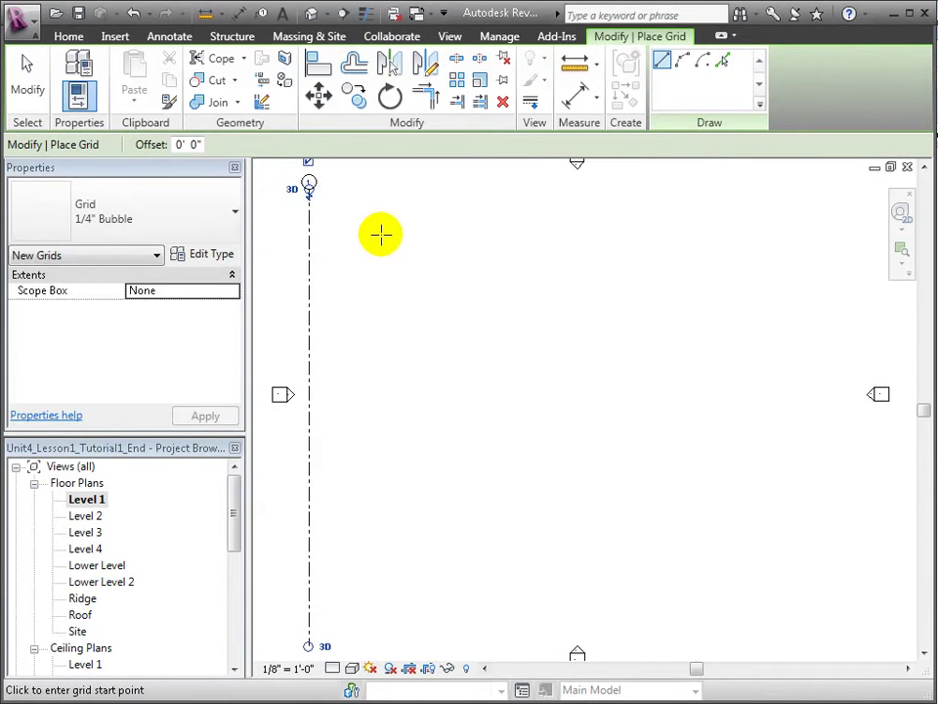
key("Escape")
key("Escape")
left_click(309, 188)
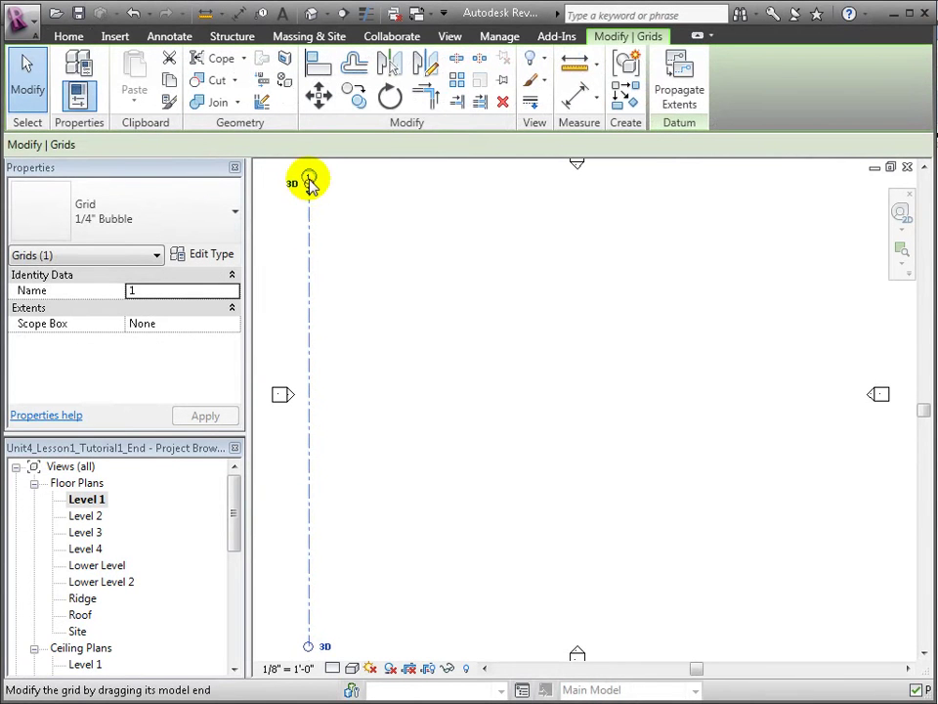
left_click(308, 179)
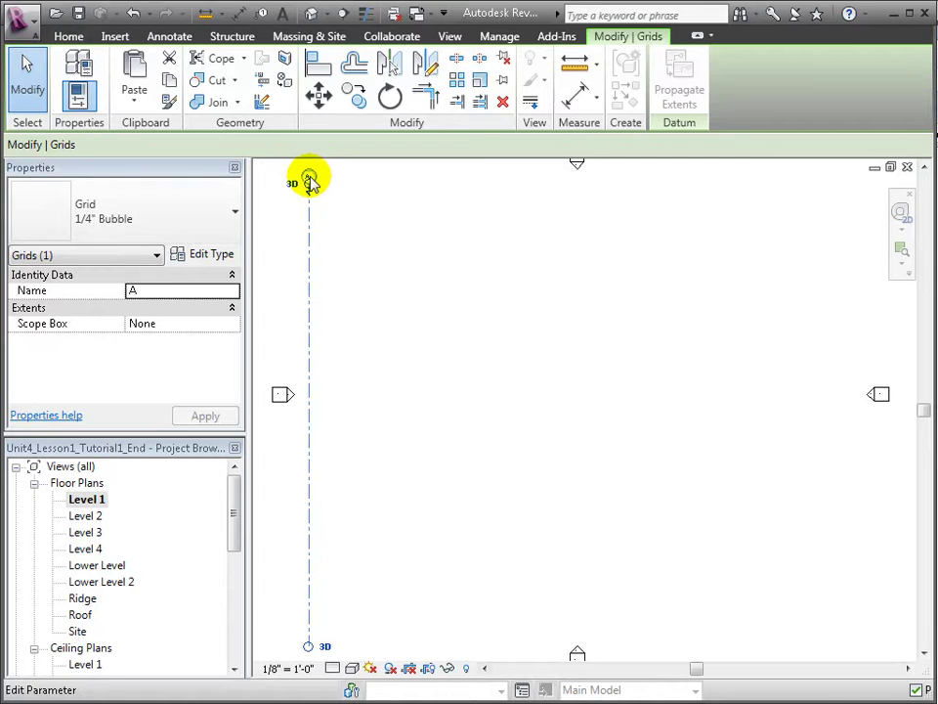
key("Return")
Copy grid A rightward at 20' 0" offsets to create grid B and the following lettered grids.
left_click(336, 290)
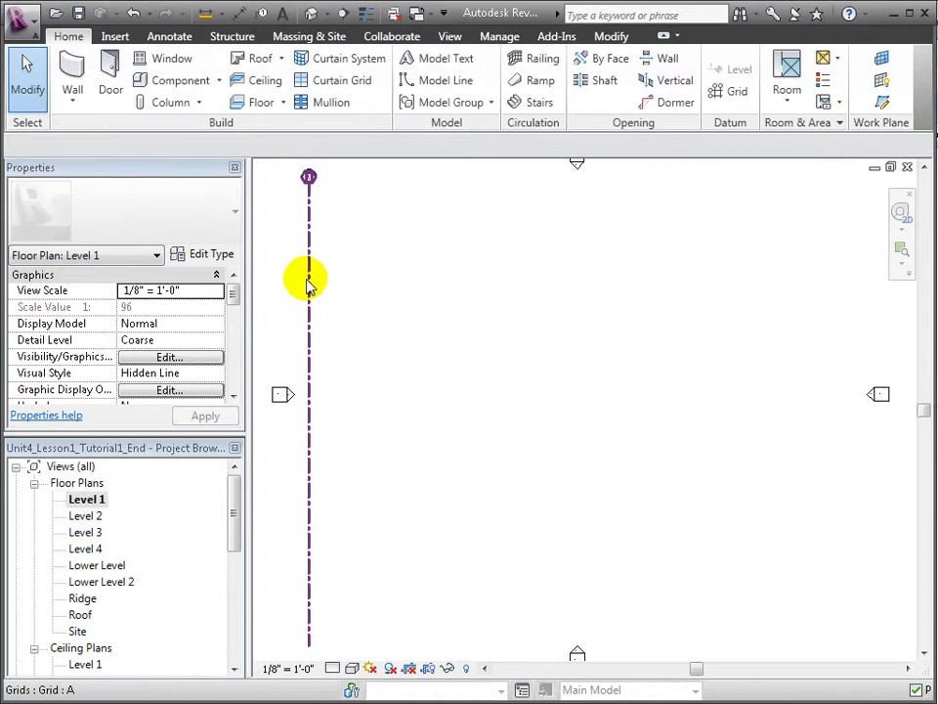
right_click(308, 283)
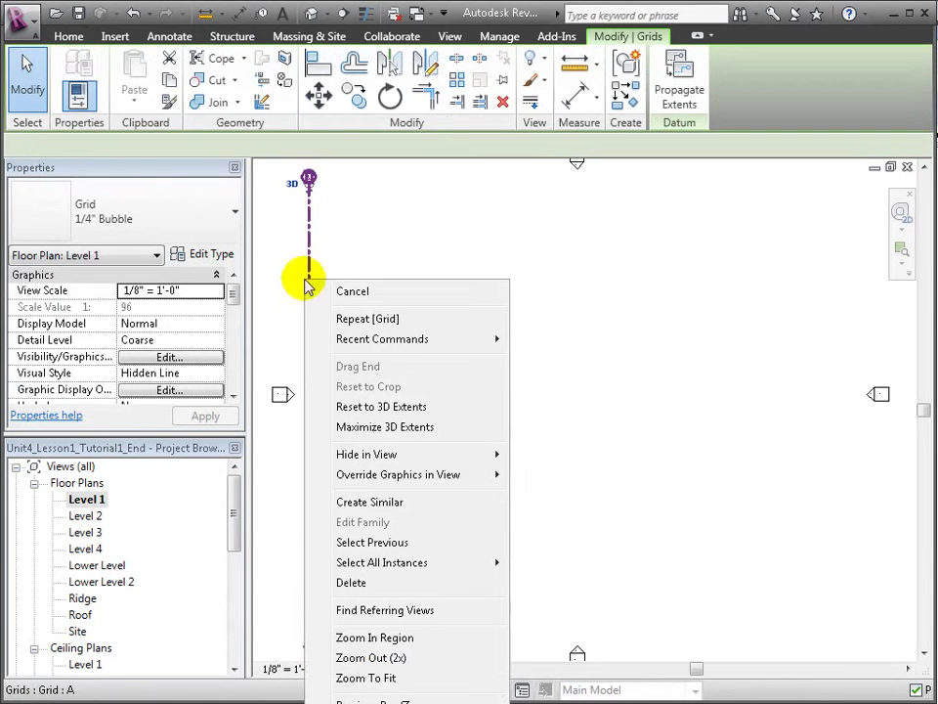
left_click(398, 508)
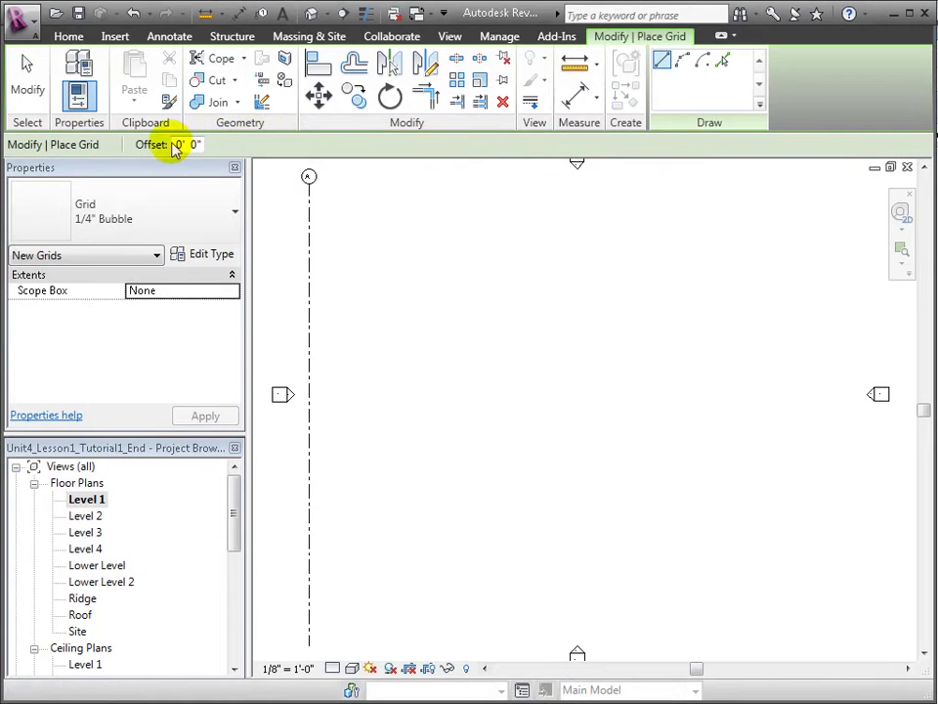
type("20' 0")
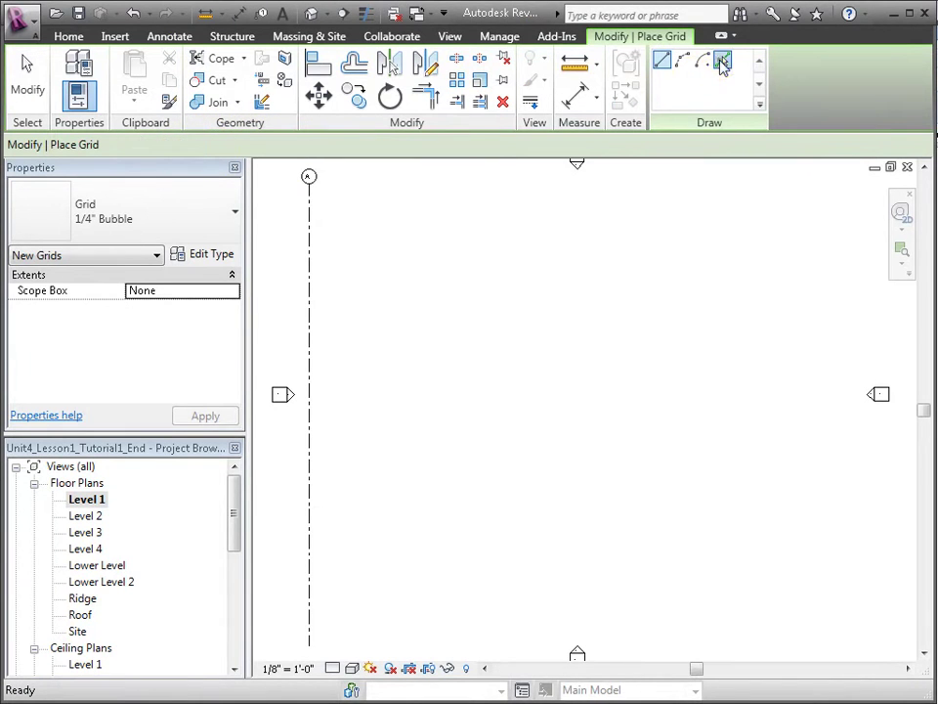
left_click(722, 63)
left_click(310, 294)
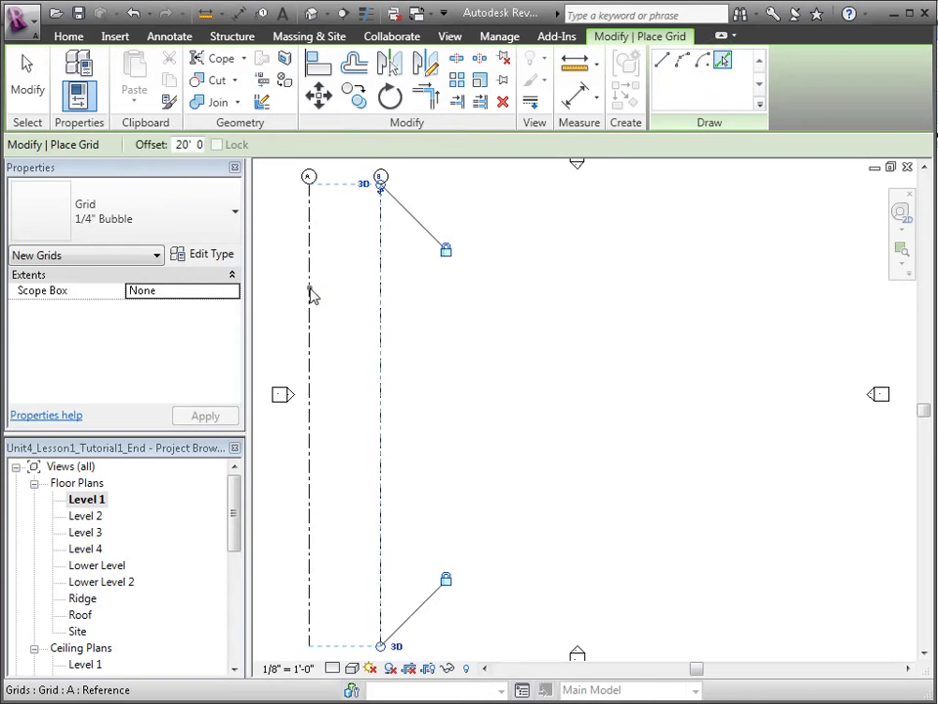
left_click(381, 296)
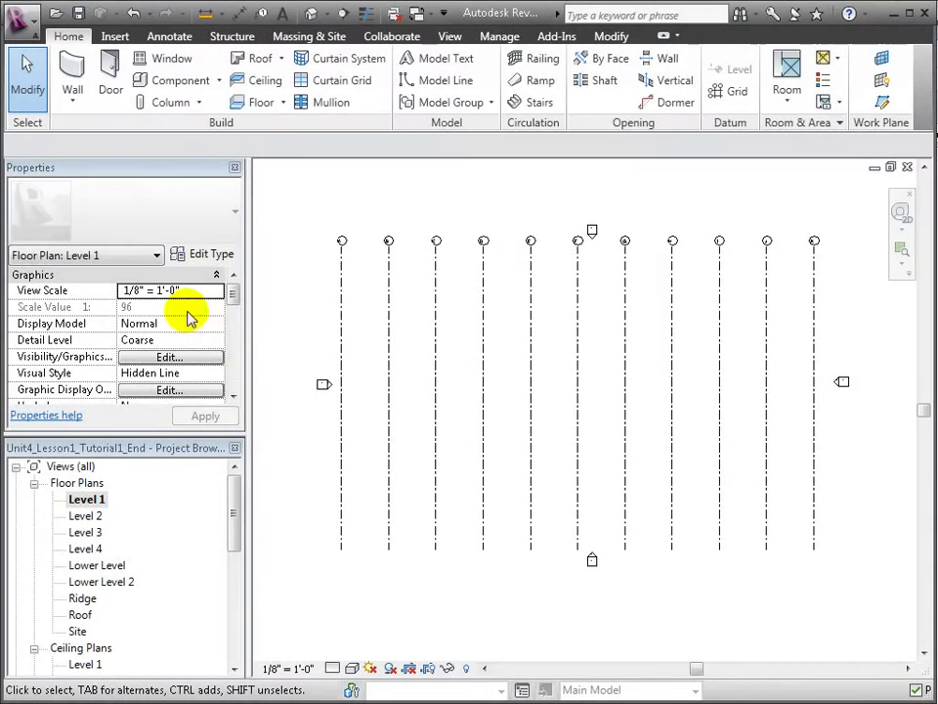
Draw a horizontal grid from left of grid A to past grid K and name it 1.
scroll(314, 377, "up", 2)
middle_click_drag(314, 299, 296, 328)
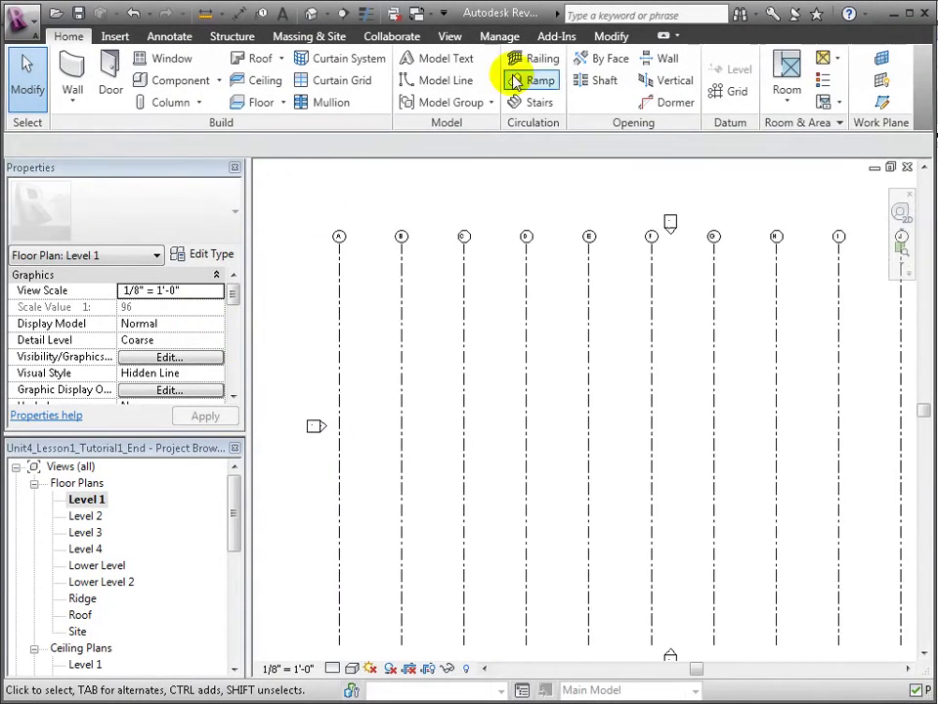
left_click(728, 91)
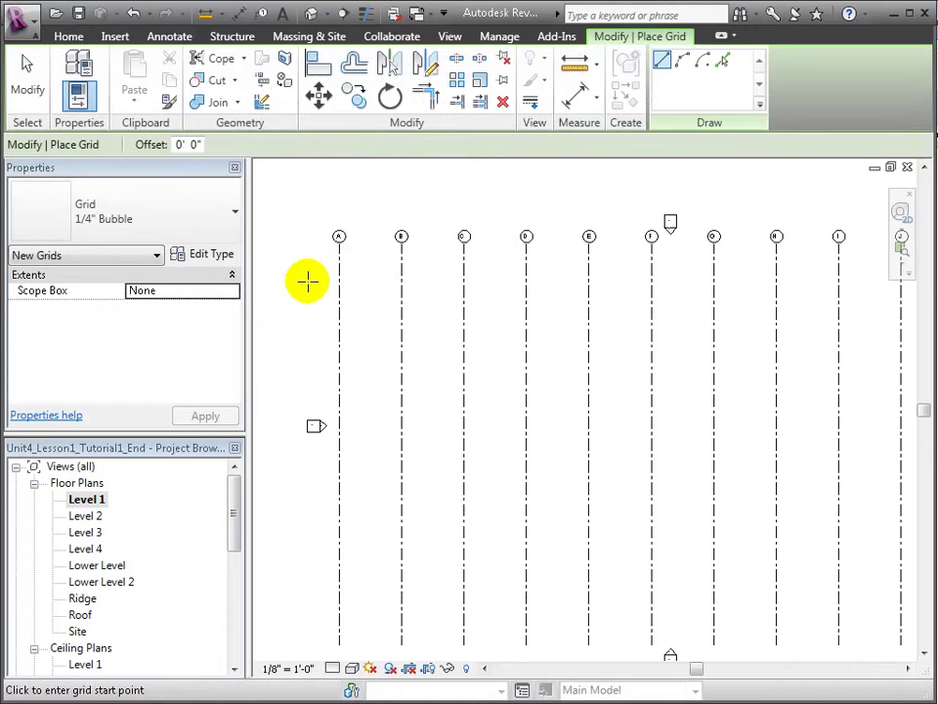
scroll(311, 281, "down", 1)
middle_click_drag(327, 288, 304, 303)
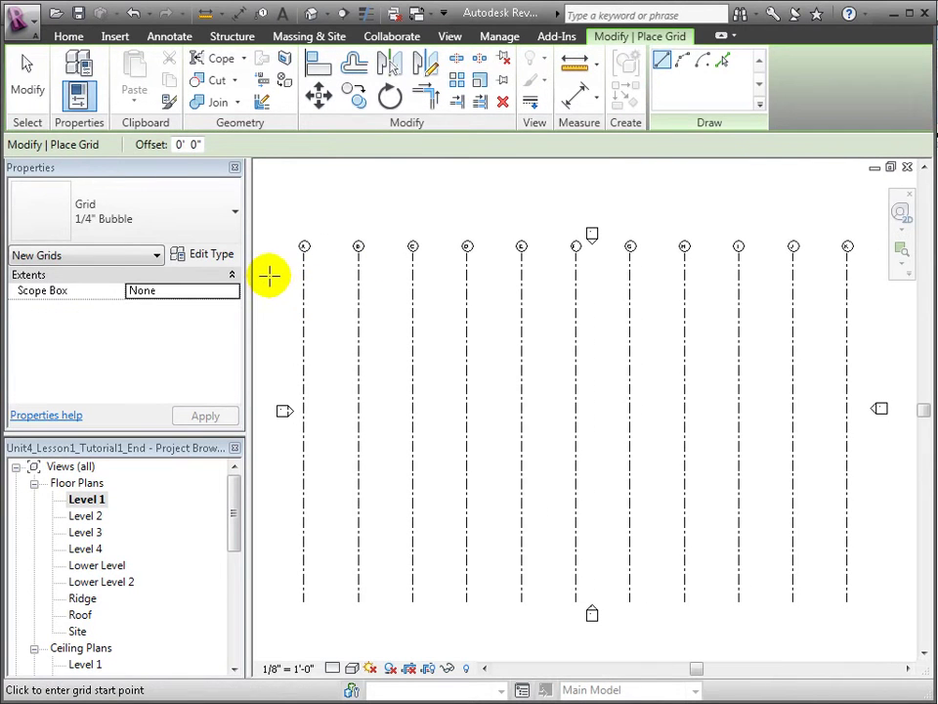
left_click(269, 276)
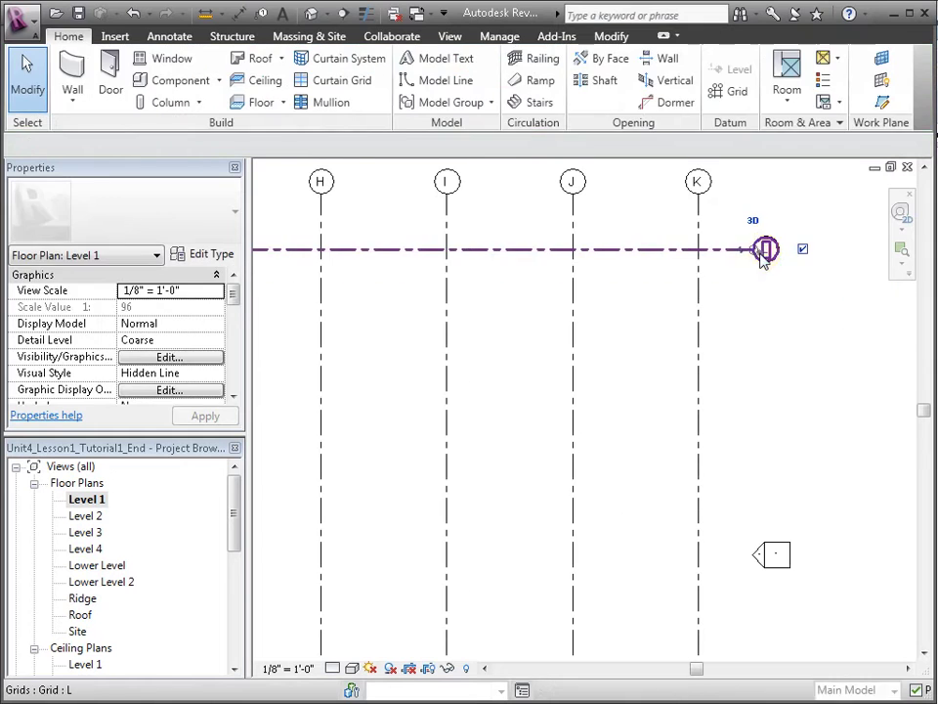
left_click(767, 253)
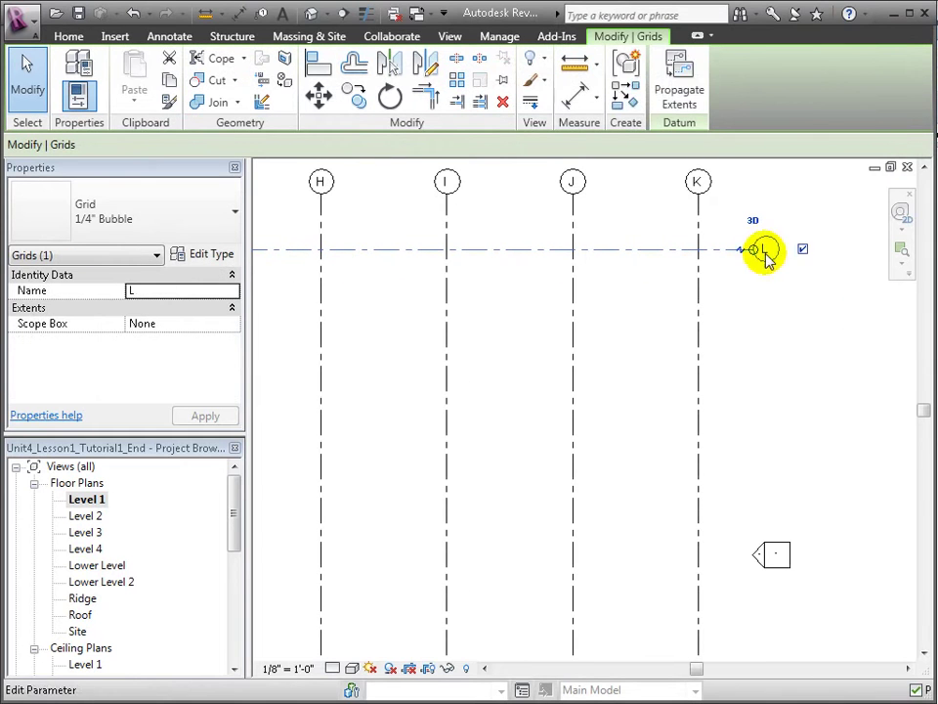
left_click(766, 253)
key("Return")
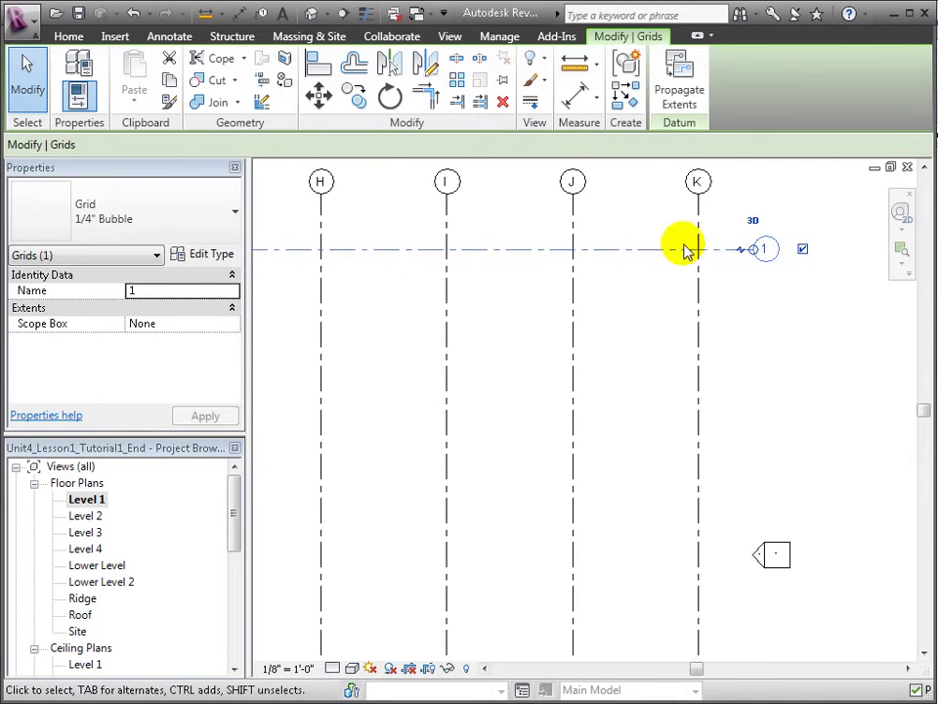
Add grids 2 and 3 below grid 1 at 20' offsets using Create Similar with Pick Lines.
right_click(673, 251)
left_click(772, 472)
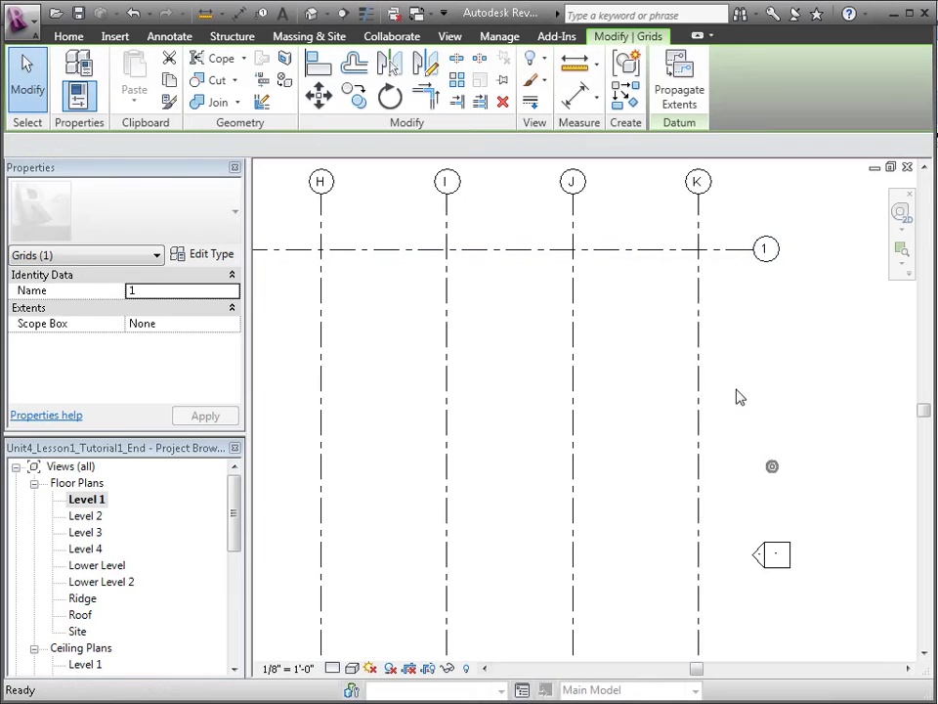
left_click(724, 62)
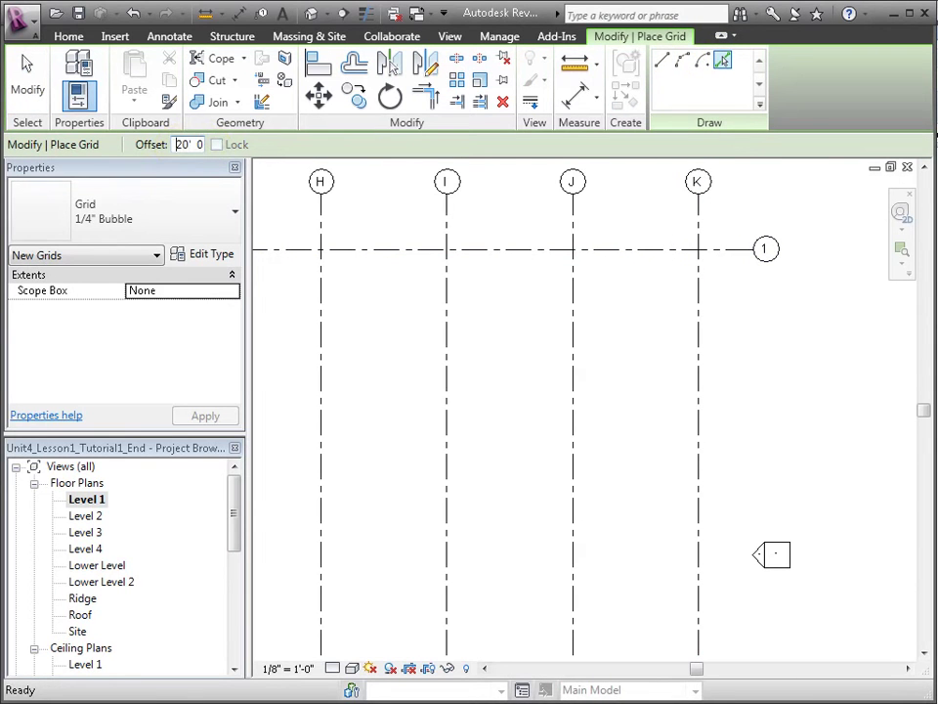
left_click(614, 250)
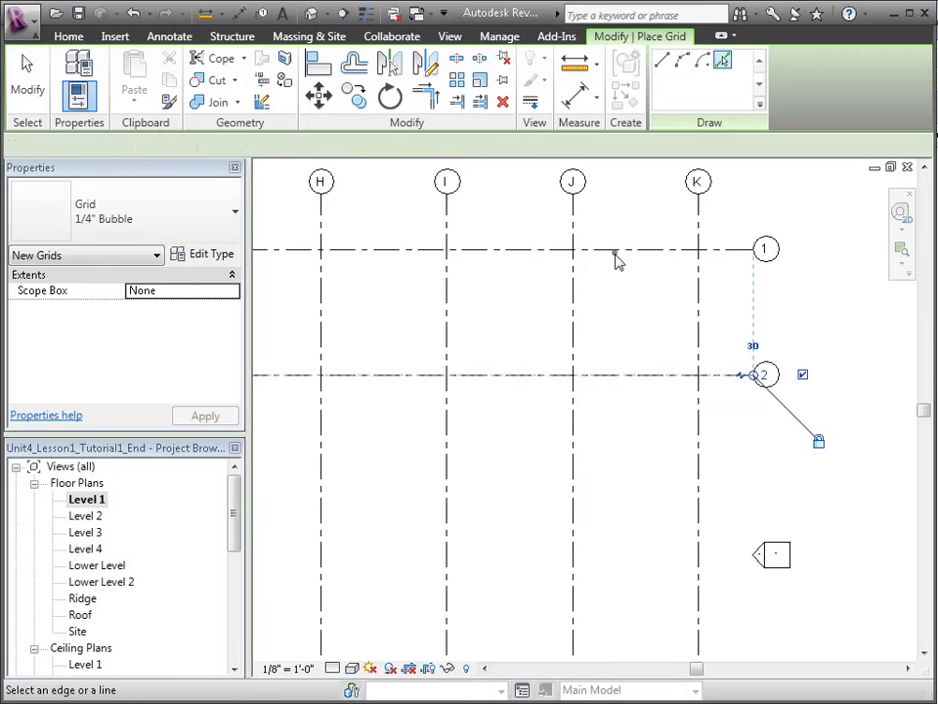
left_click(626, 381)
scroll(827, 409, "down", 5)
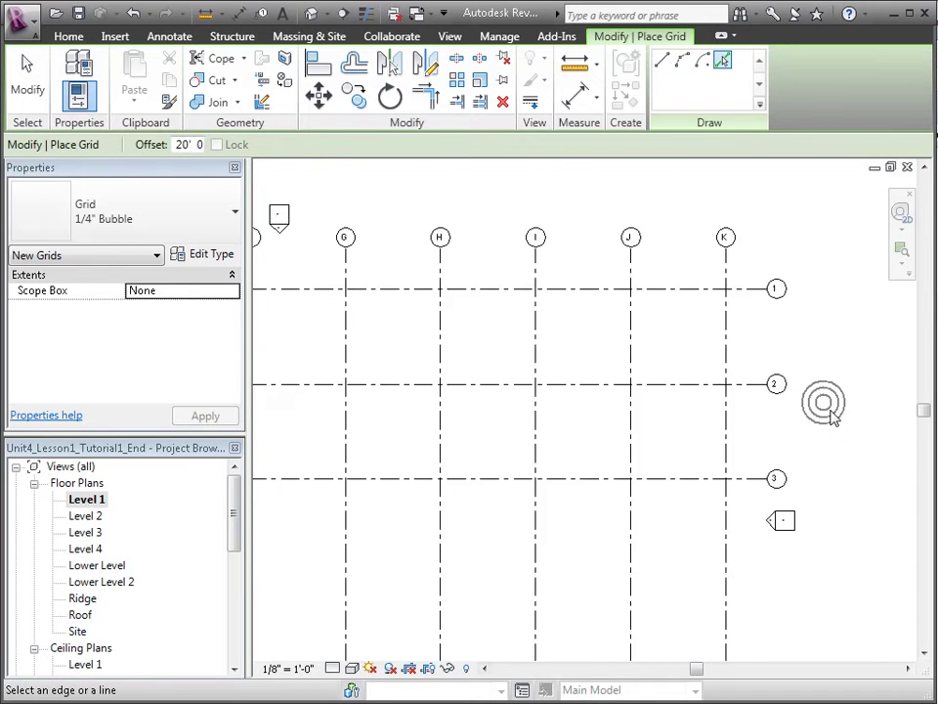
middle_click_drag(844, 417, 888, 421)
scroll(889, 421, "down", 1)
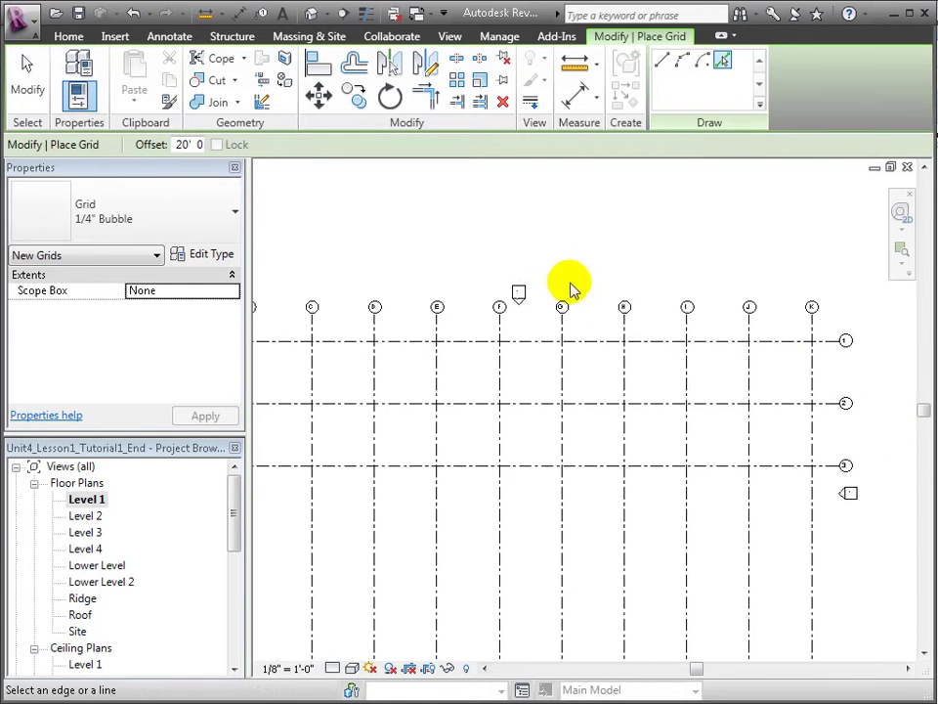
middle_click_drag(455, 232, 643, 205)
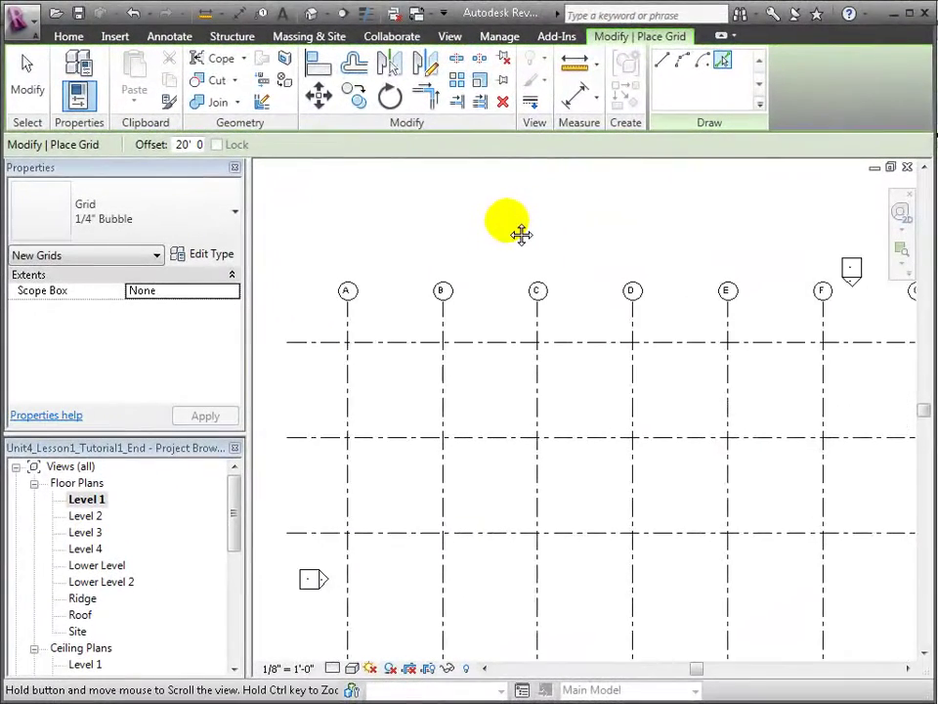
middle_click_drag(521, 233, 538, 199)
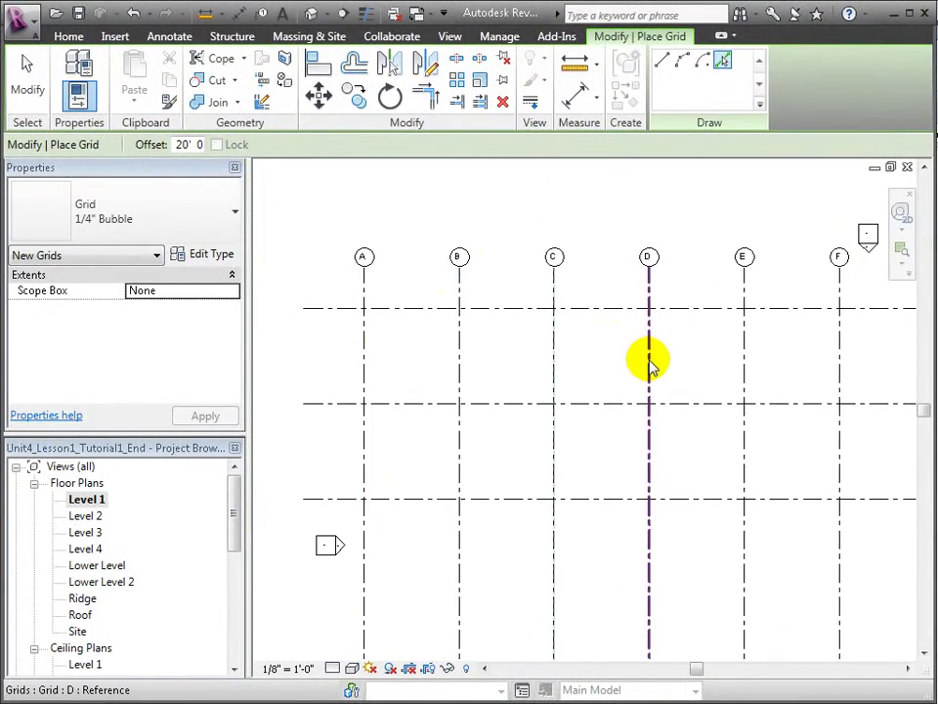
key("Escape")
key("Escape")
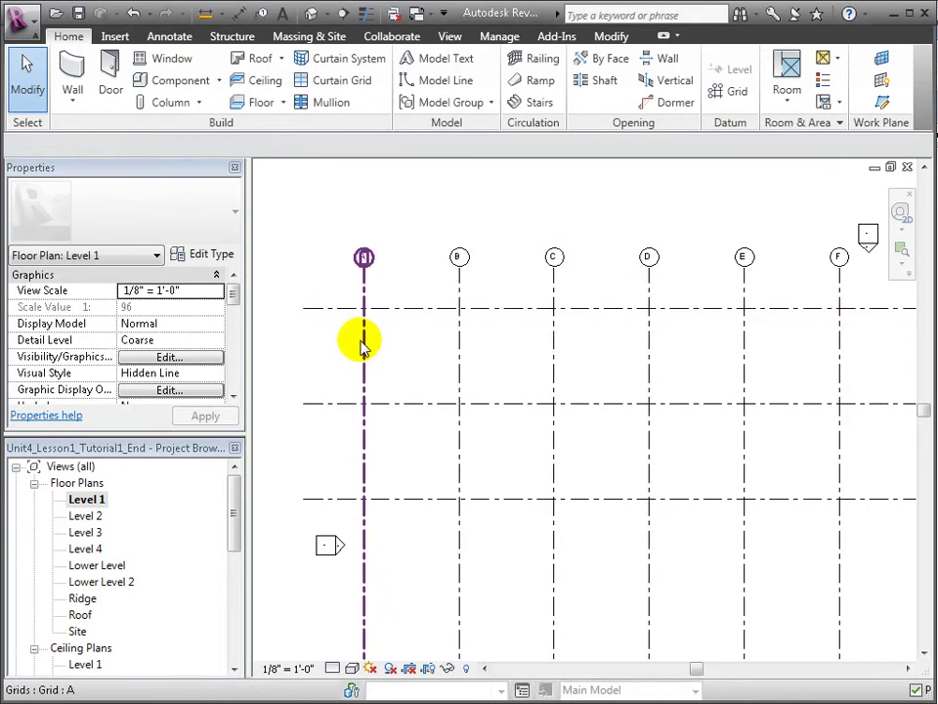
Add reference planes along the grid lines by picking them, including grid D.
left_click(883, 105)
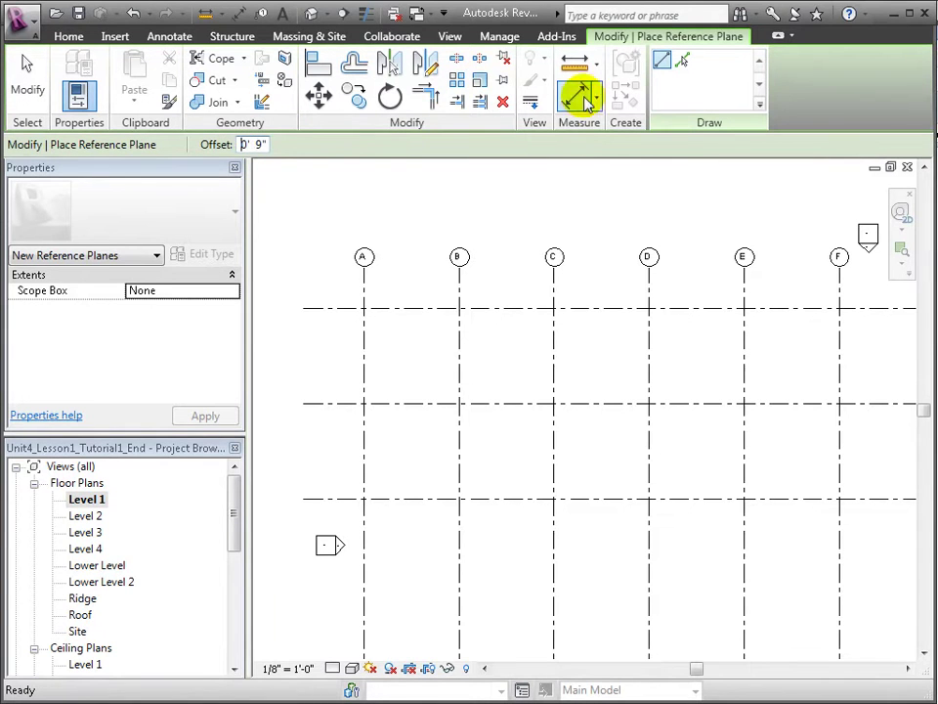
left_click(683, 60)
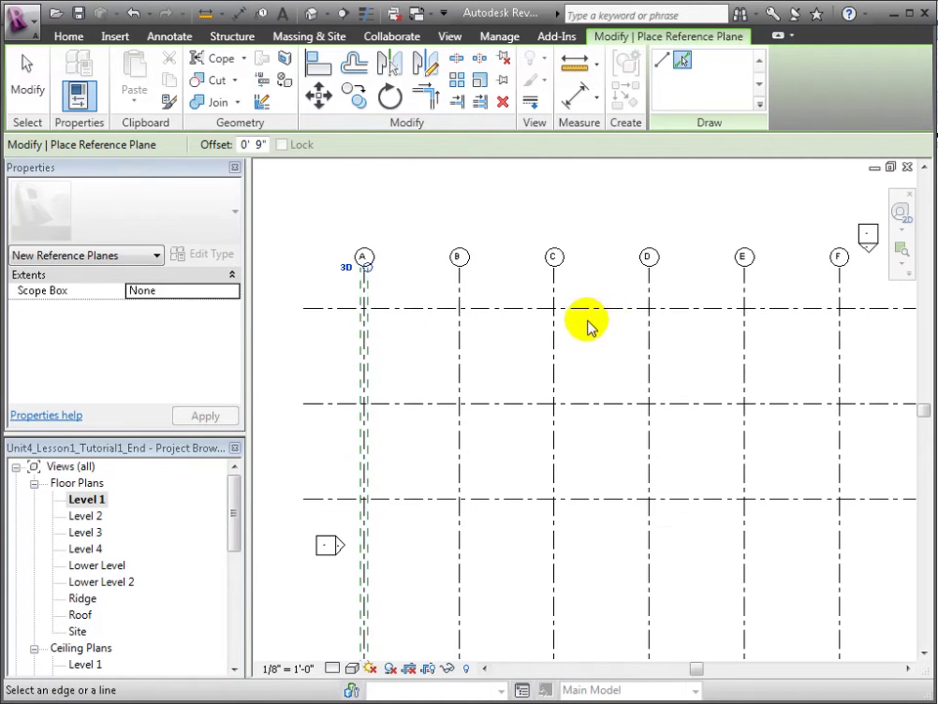
left_click(648, 361)
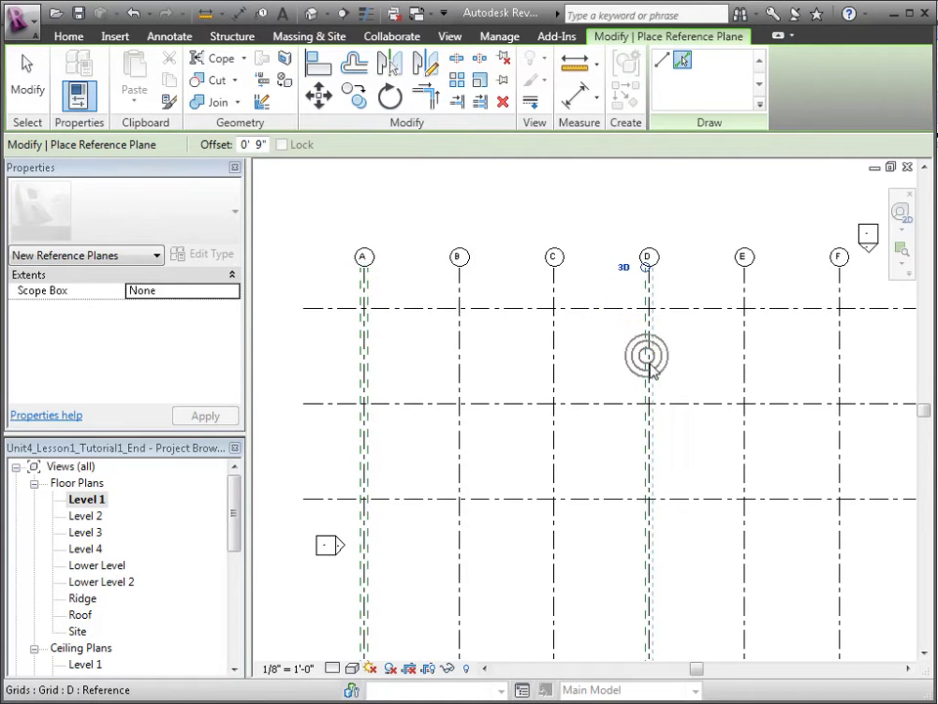
key("Escape")
key("Escape")
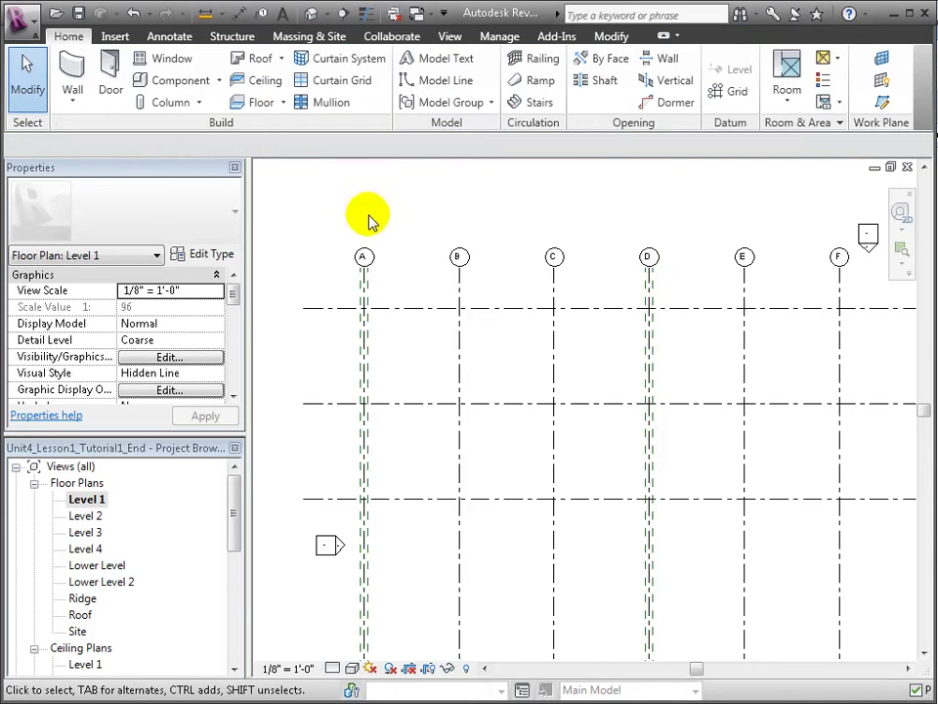
Window-select all grids and reference planes in the Level 1 plan.
left_click(367, 213)
scroll(412, 241, "down", 1)
scroll(412, 241, "down", 1)
middle_click_drag(543, 394, 444, 321)
scroll(496, 391, "down", 3)
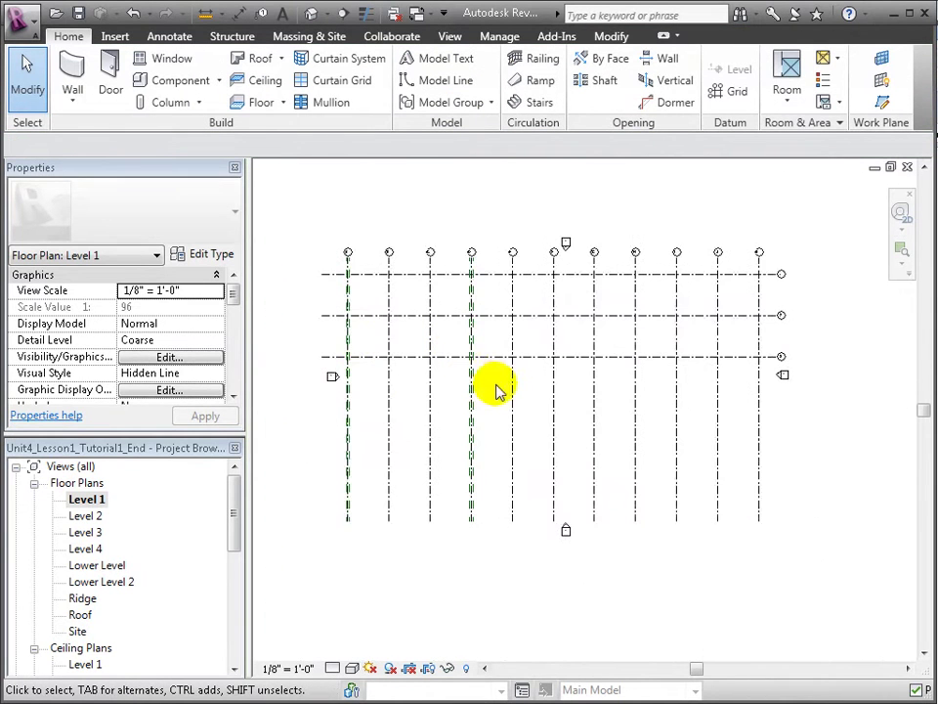
left_click_drag(315, 209, 795, 561)
left_click(669, 93)
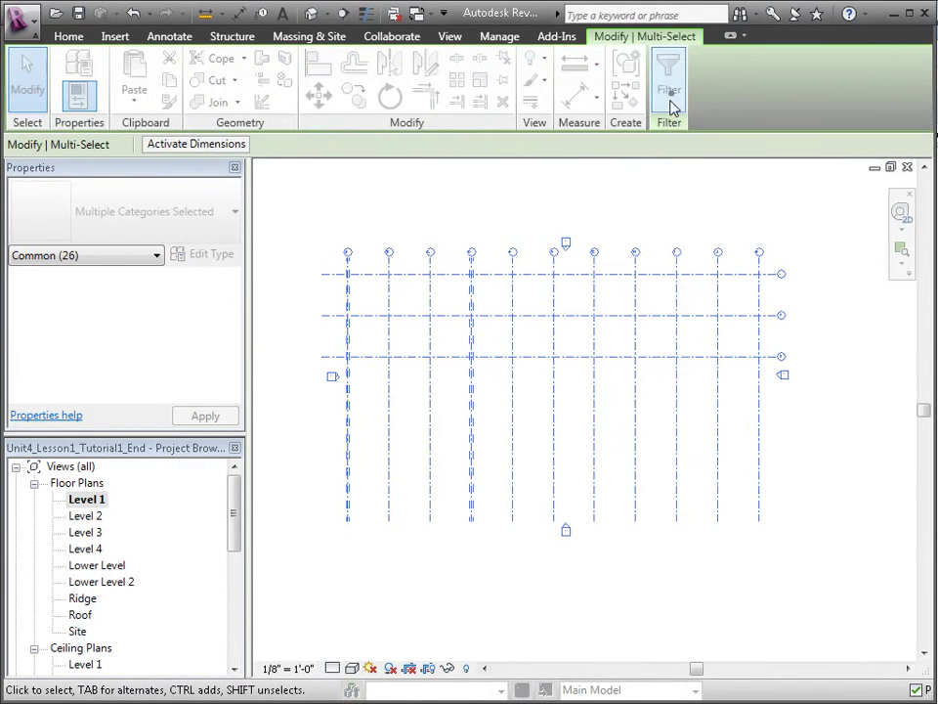
left_click(775, 294)
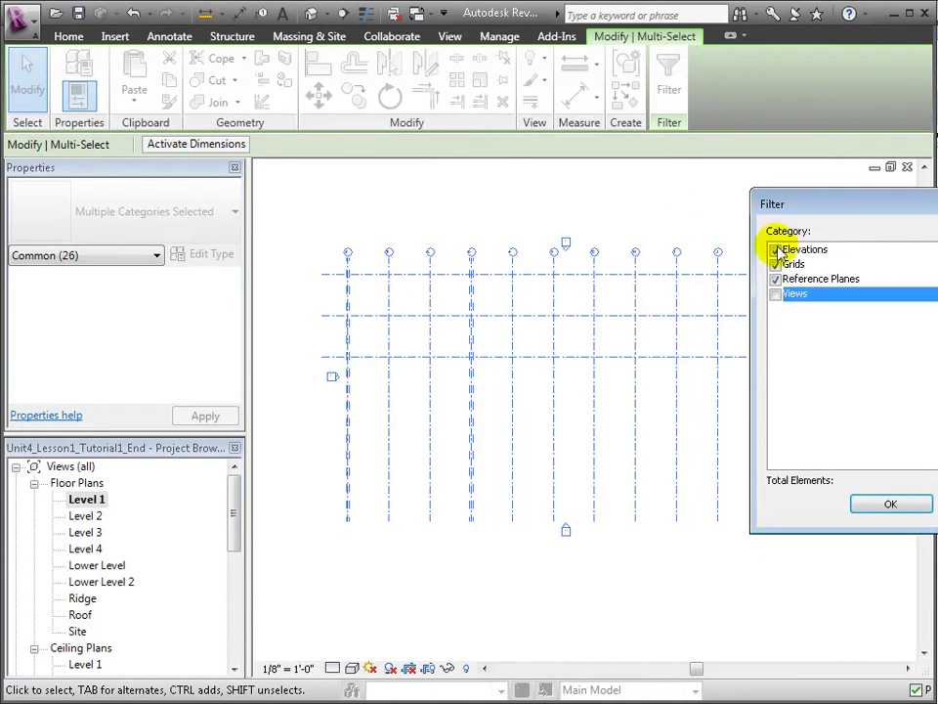
left_click(777, 251)
left_click(891, 504)
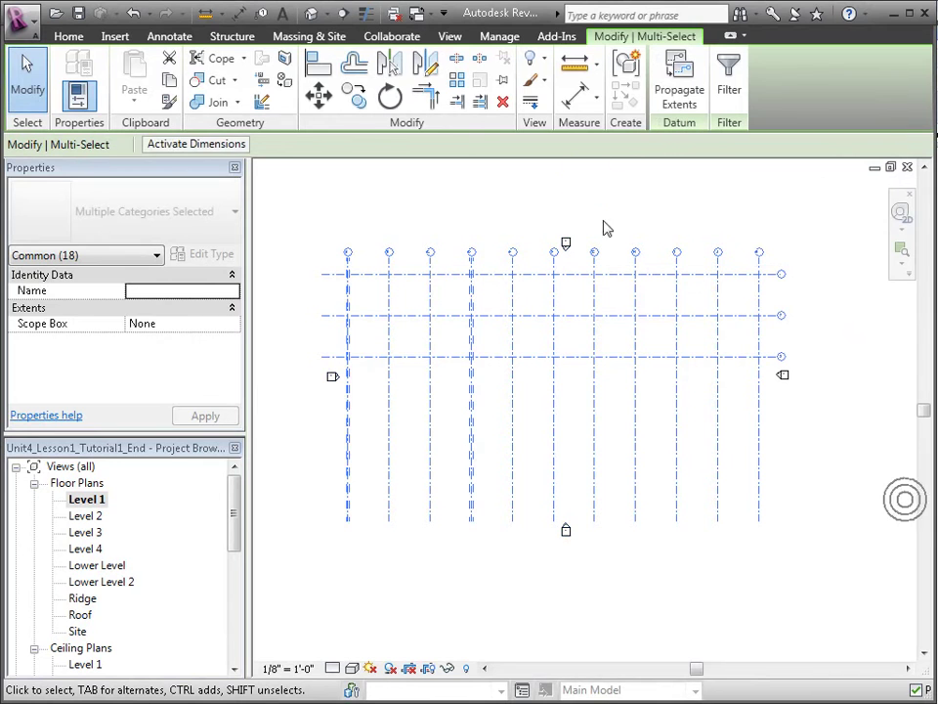
left_click(451, 210)
scroll(758, 356, "up", 2)
middle_click_drag(758, 356, 759, 488)
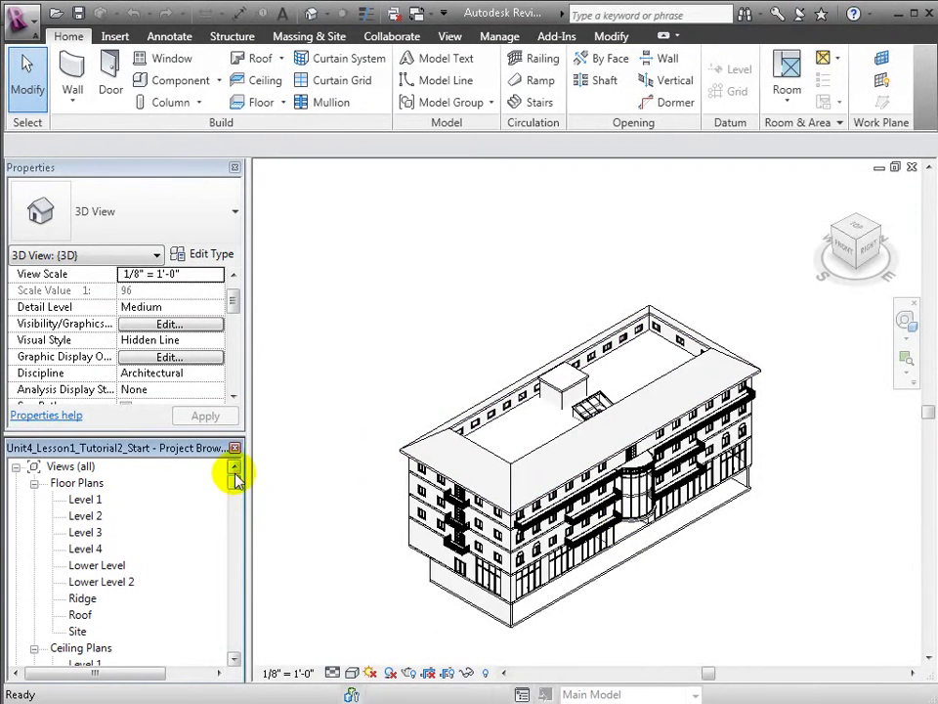
Open the Level 1 floor plan, then the Lower Level floor plan.
double_click(85, 501)
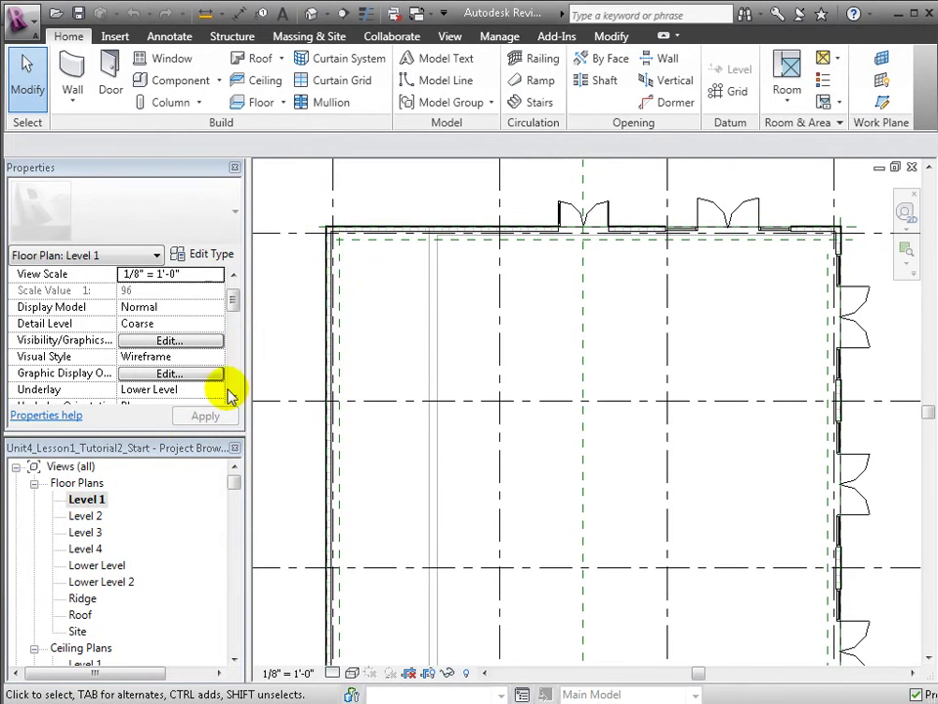
double_click(98, 567)
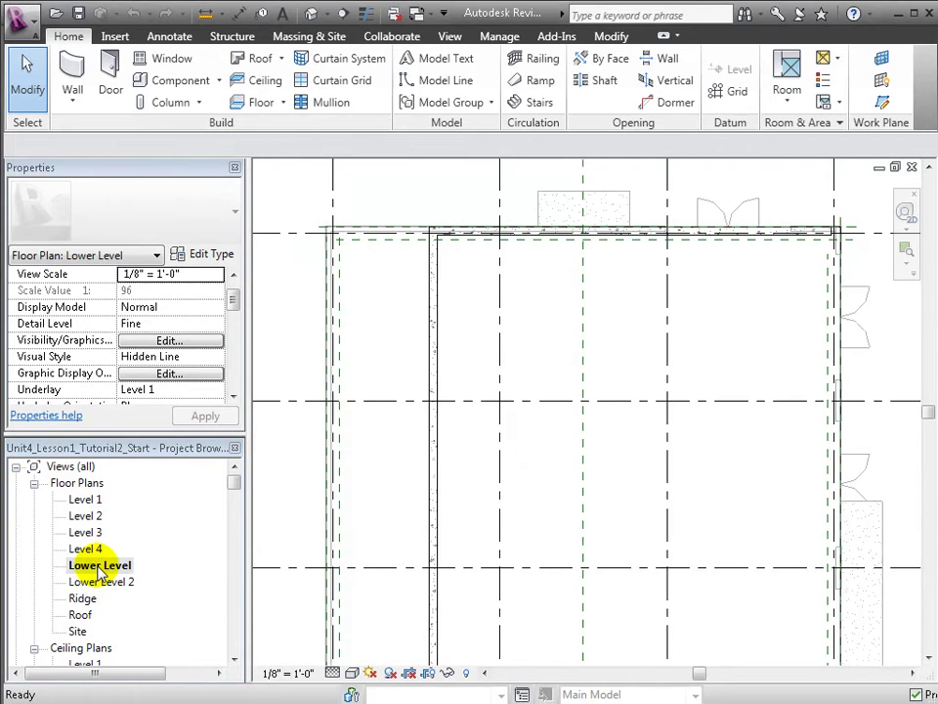
Start a structural column set to extend upward by Height to Level 1.
left_click(200, 103)
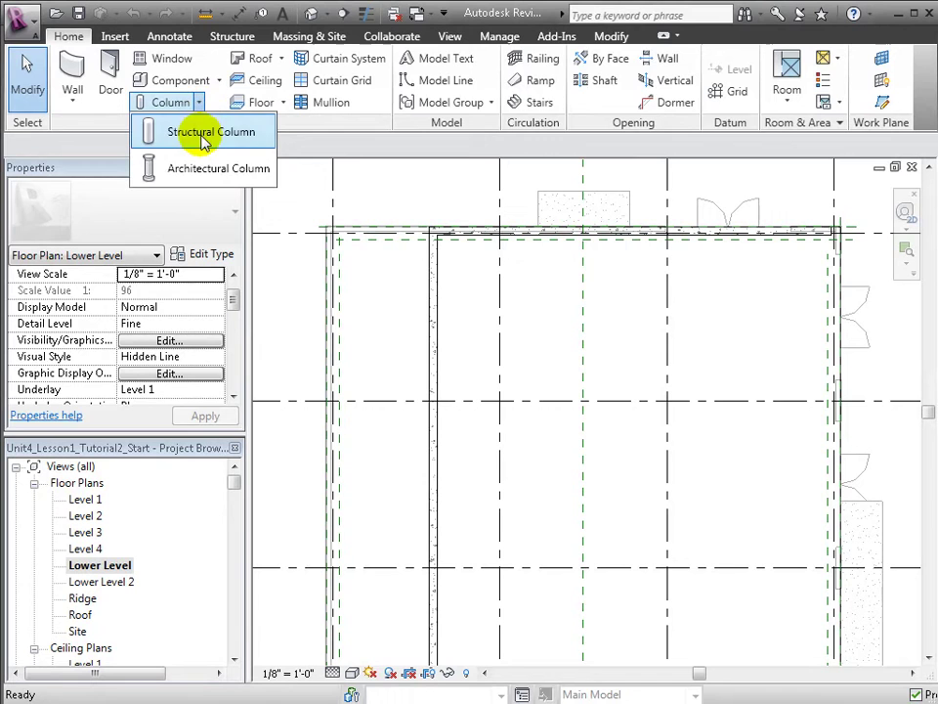
left_click(204, 137)
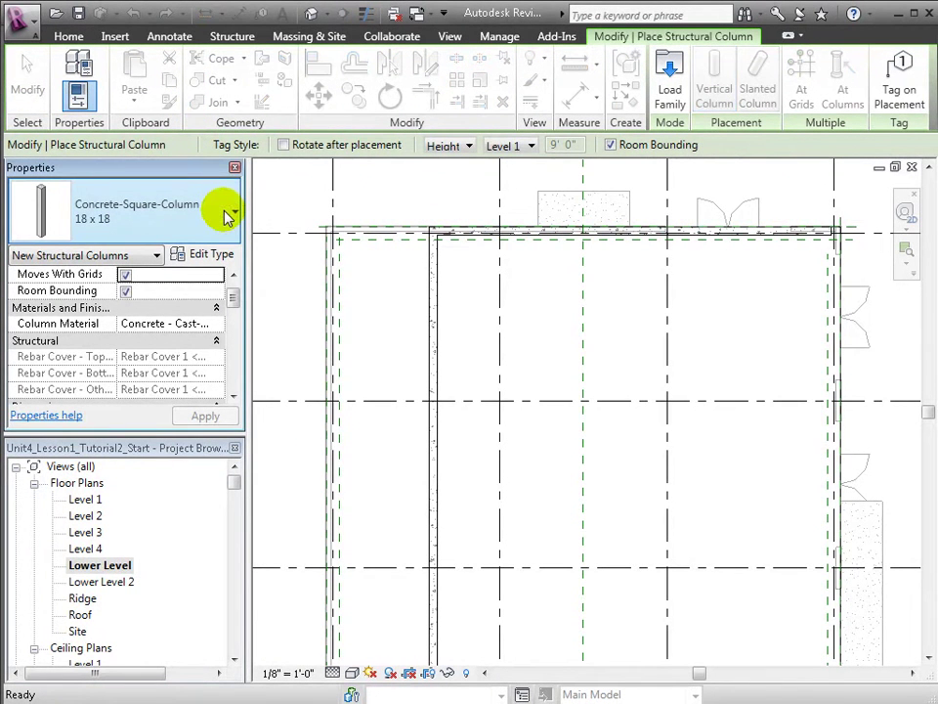
left_click(469, 147)
left_click(529, 145)
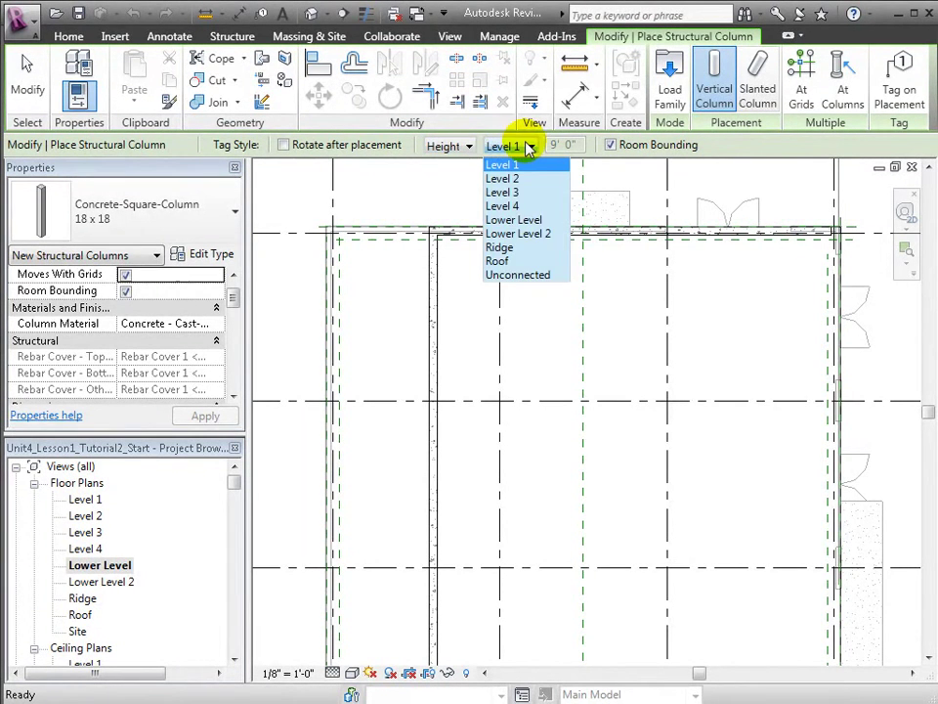
left_click(529, 145)
scroll(499, 235, "up", 1)
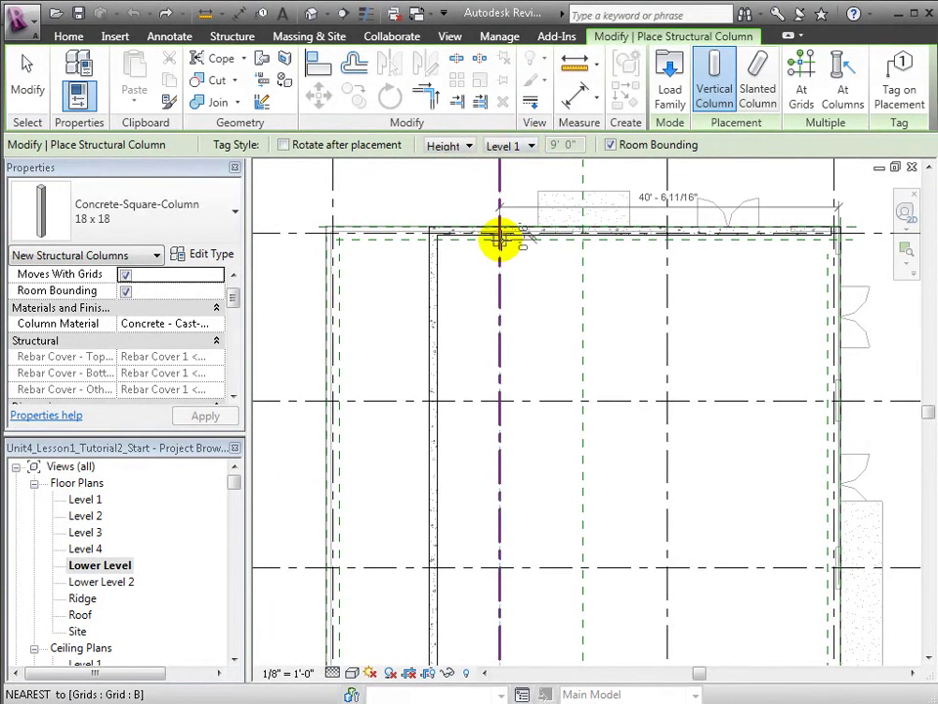
Place columns at grids B, C and D on lines 1 and 2, plus where the wall meets grid 2.
left_click(499, 235)
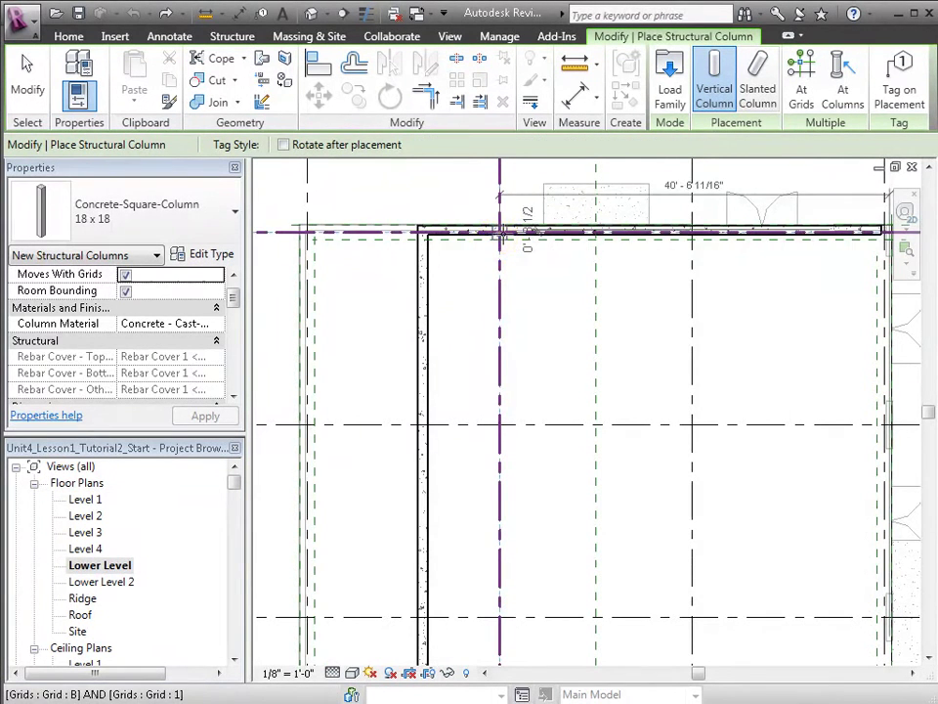
left_click(692, 232)
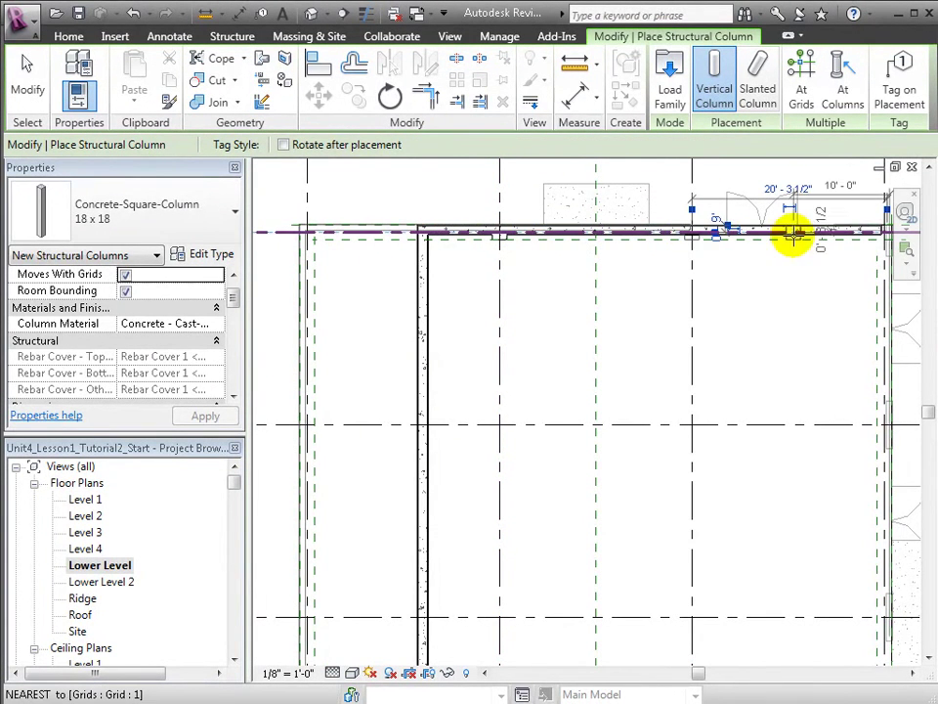
left_click(882, 233)
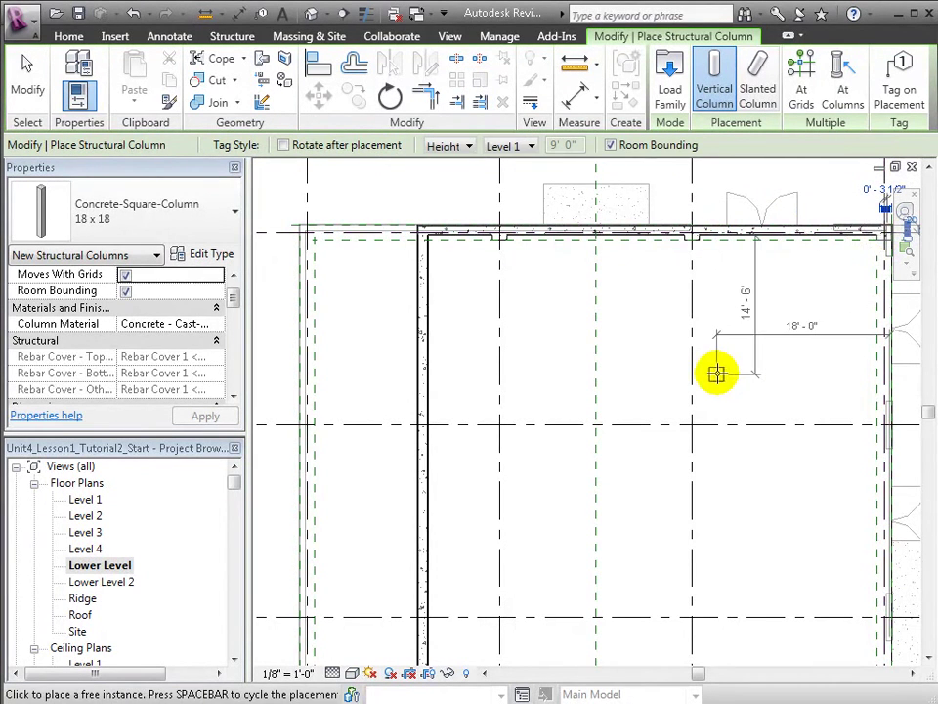
left_click(498, 425)
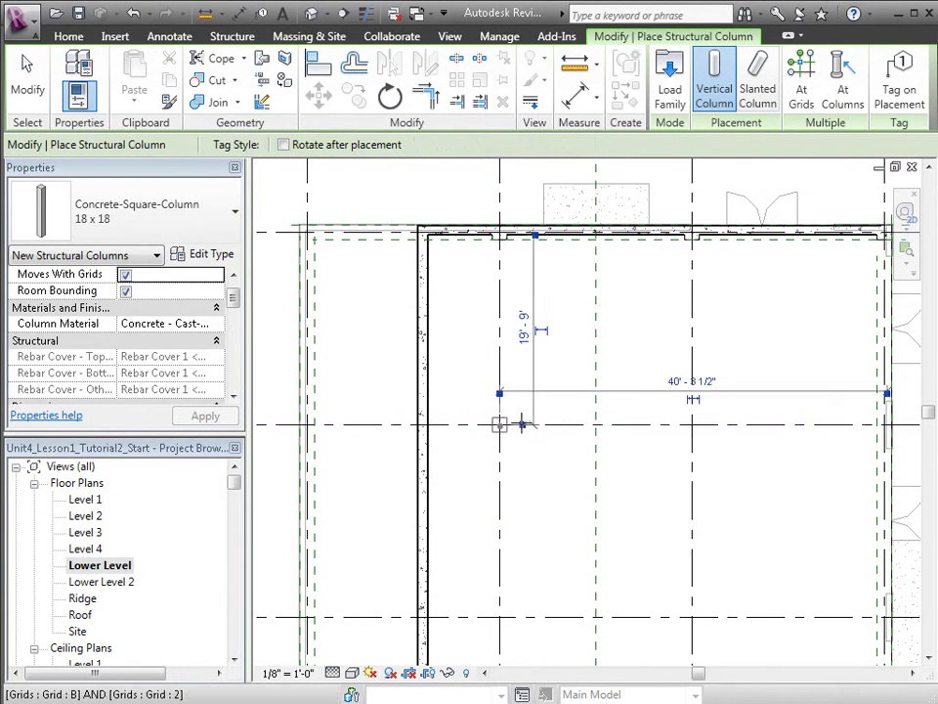
left_click(692, 425)
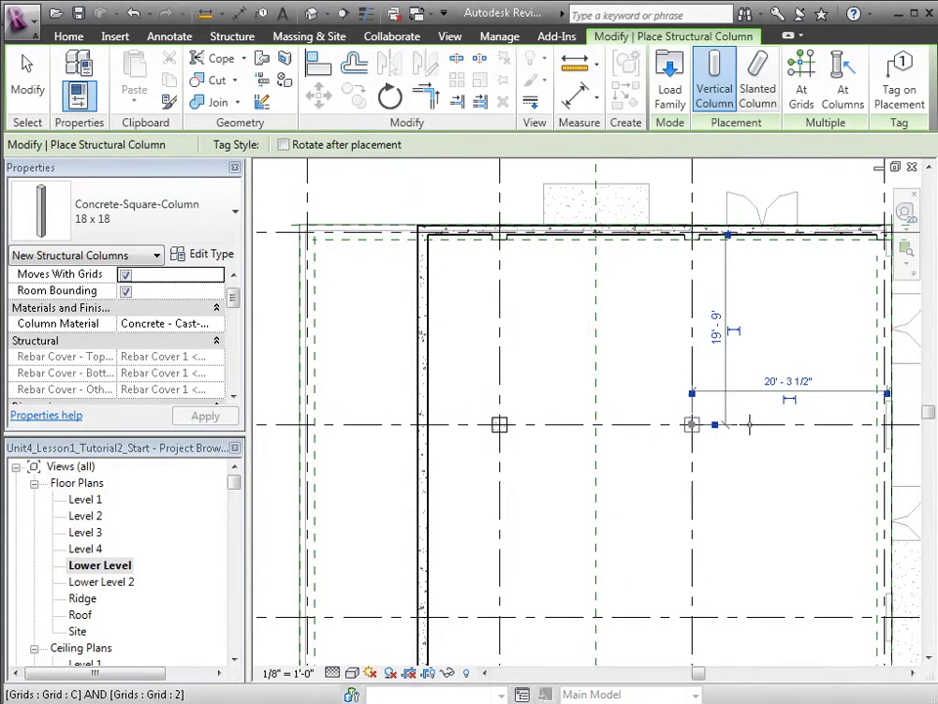
left_click(885, 425)
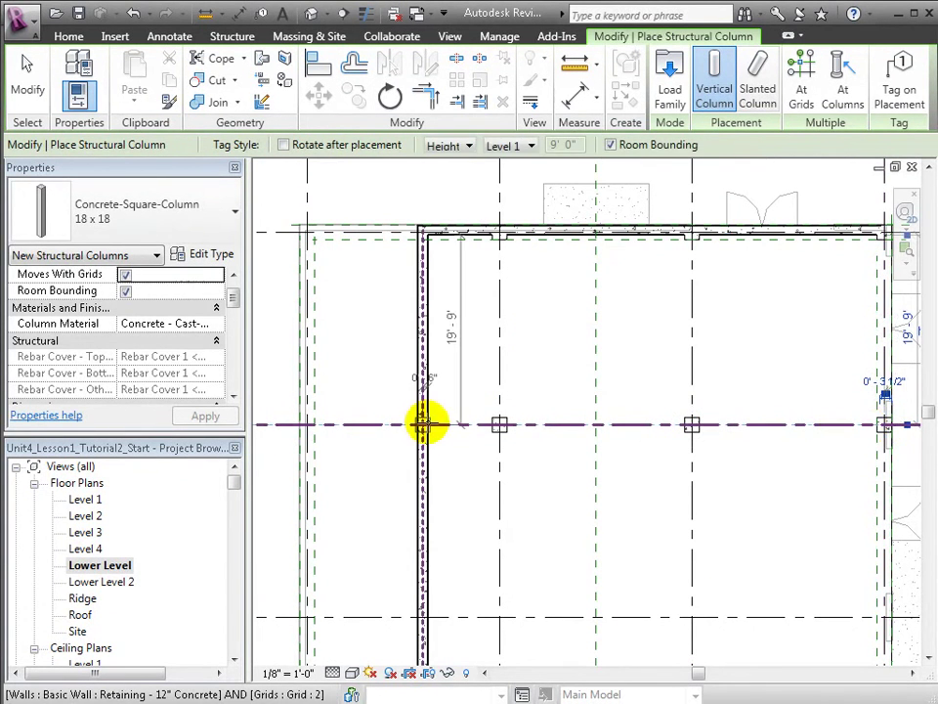
scroll(427, 424, "up", 1)
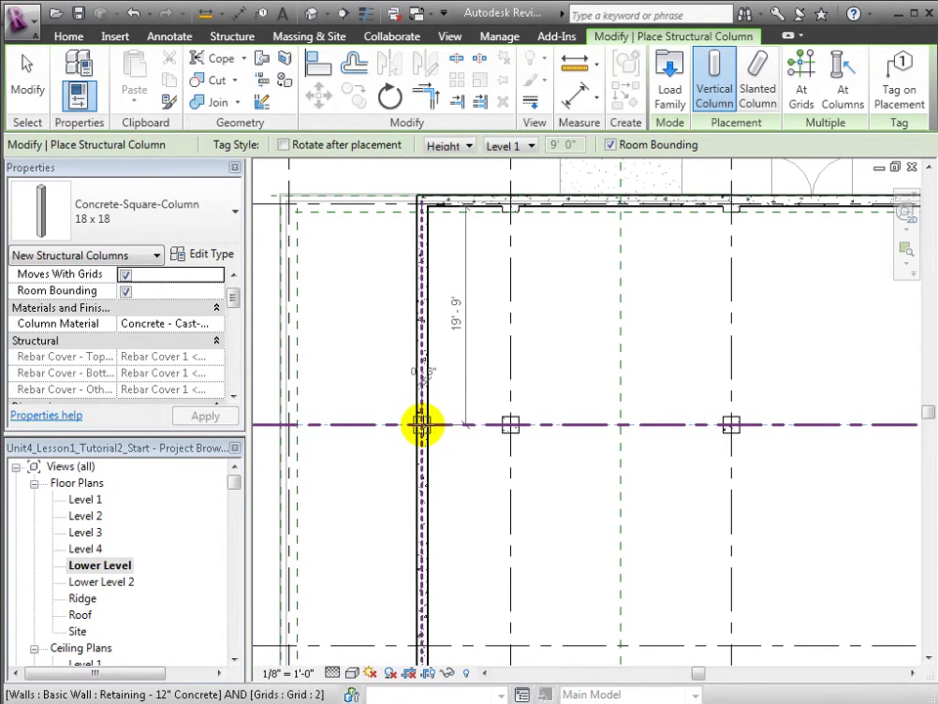
left_click(421, 424)
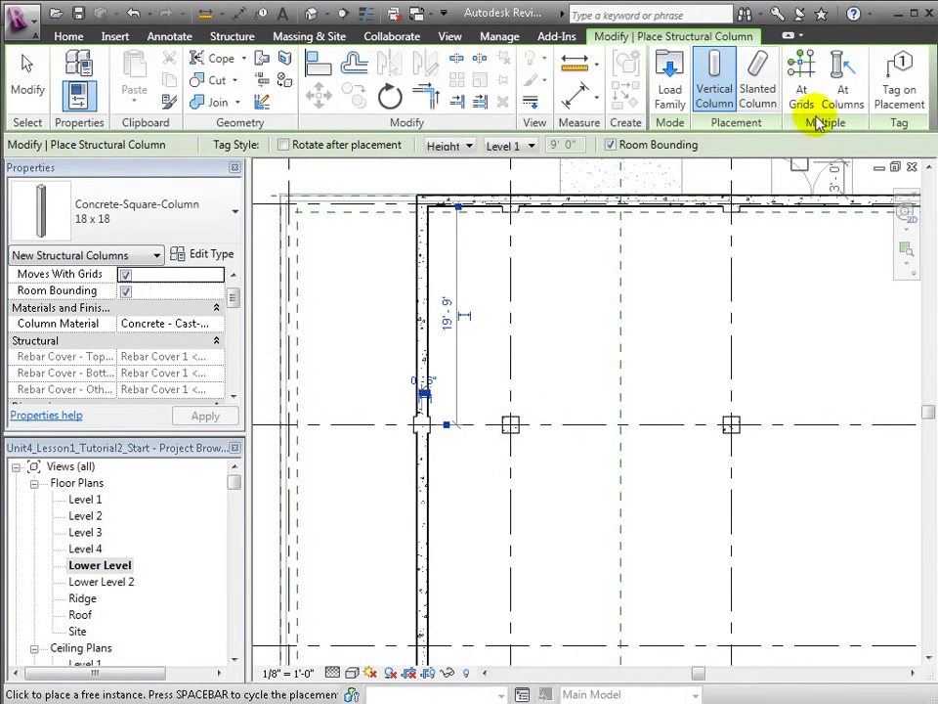
Place columns at all intersections of grids 3–8 with grids B, C and D using At Grids.
left_click(801, 86)
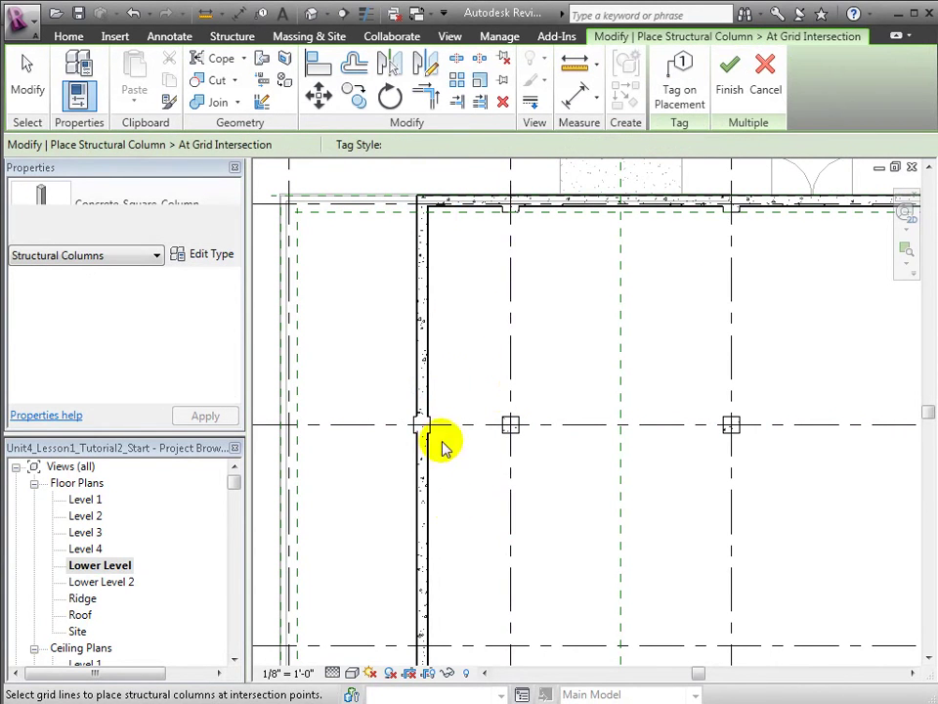
middle_click_drag(479, 532, 419, 404)
scroll(415, 410, "down", 3)
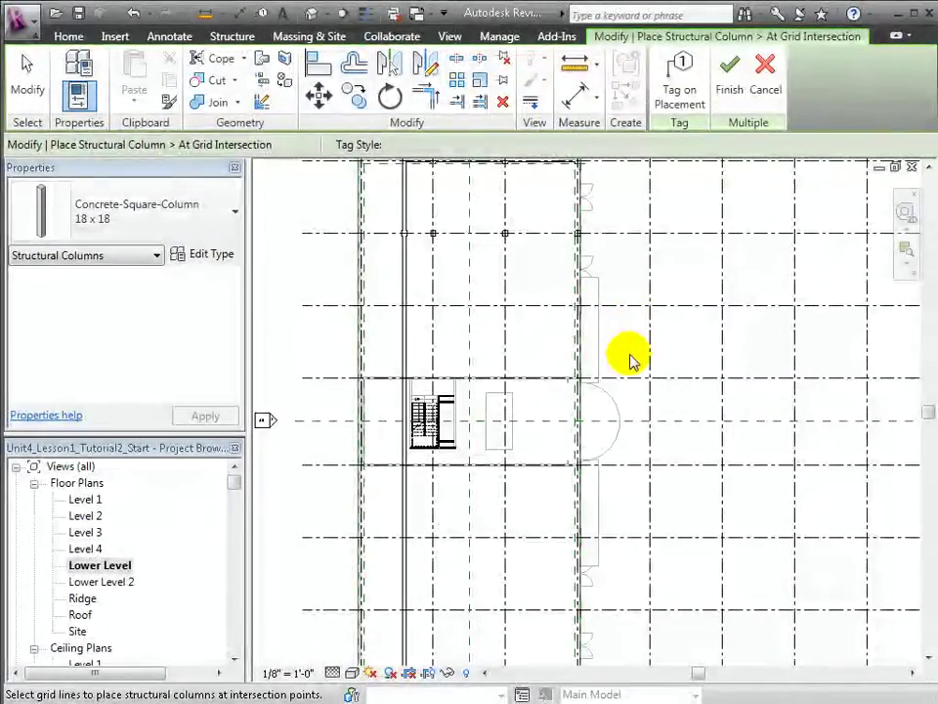
middle_click_drag(631, 361, 631, 310)
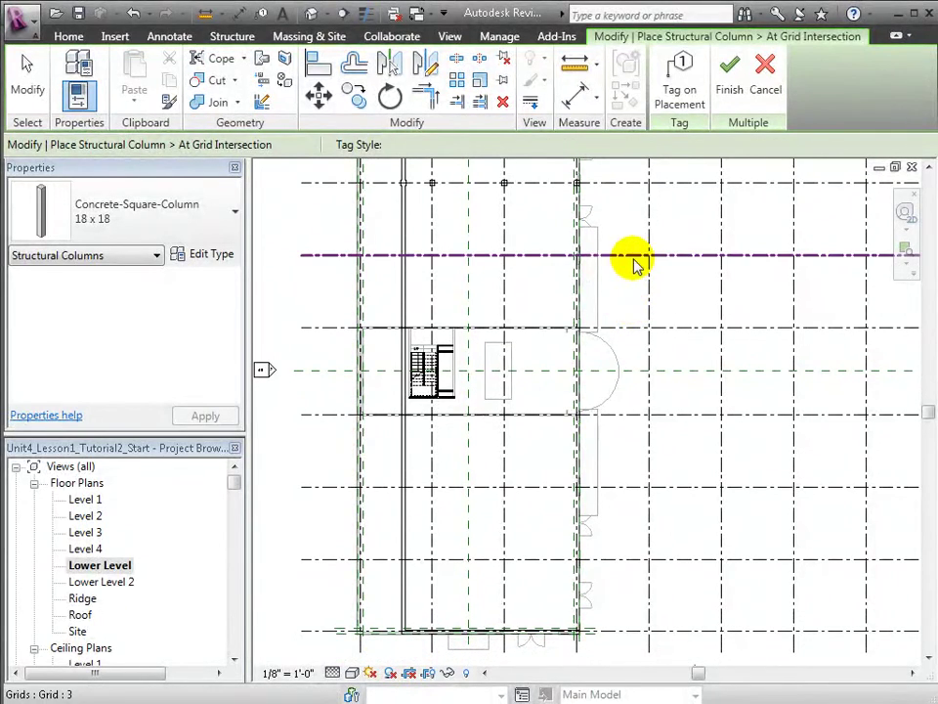
left_click(633, 326)
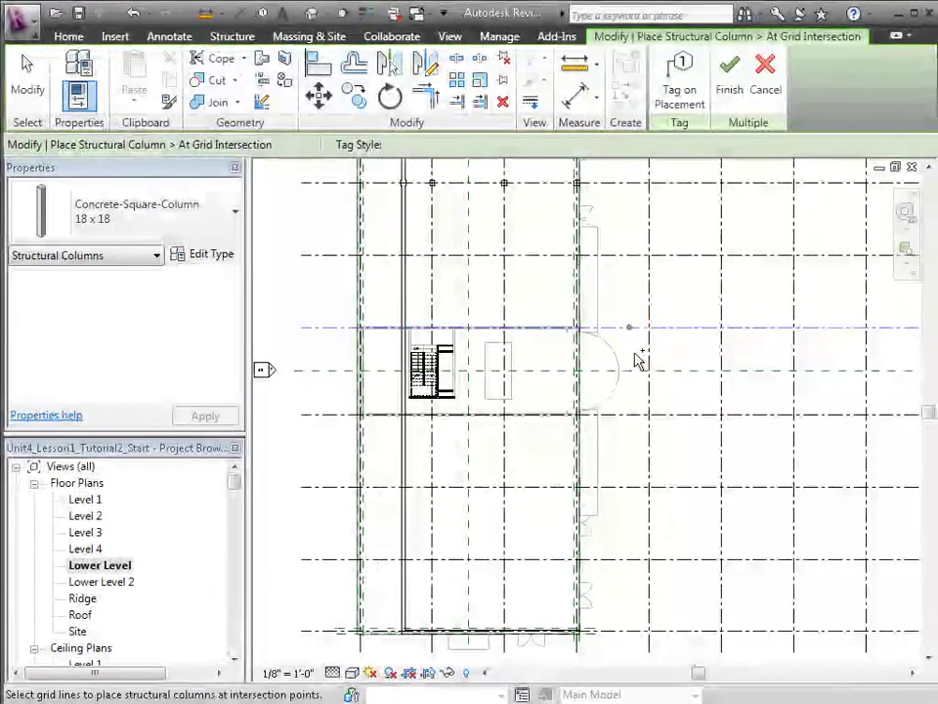
left_click(634, 256, "ctrl")
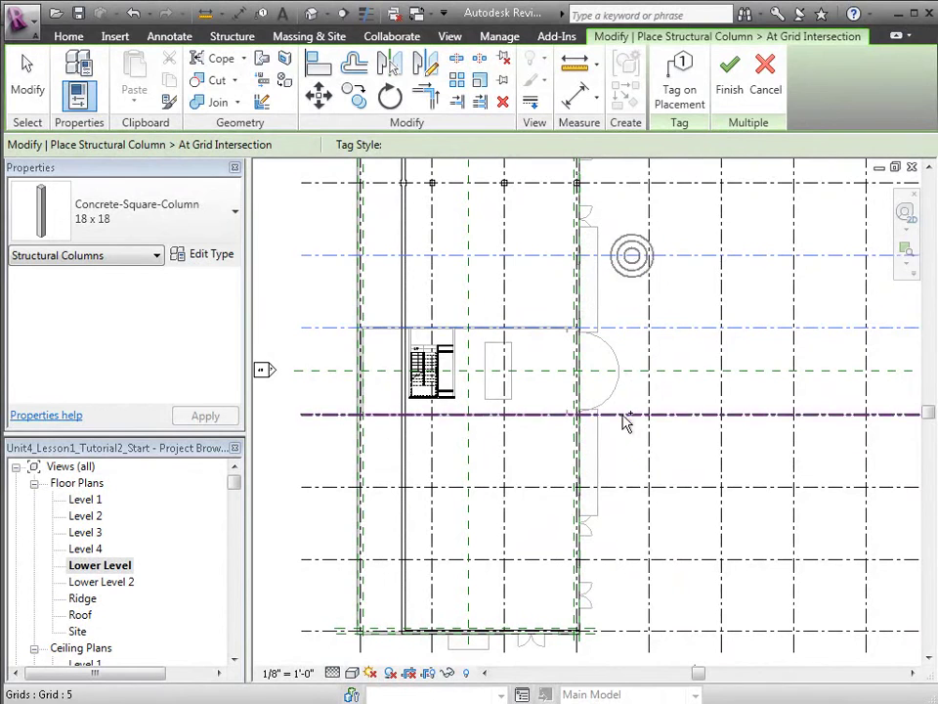
left_click(631, 487, "ctrl")
left_click(629, 559, "ctrl")
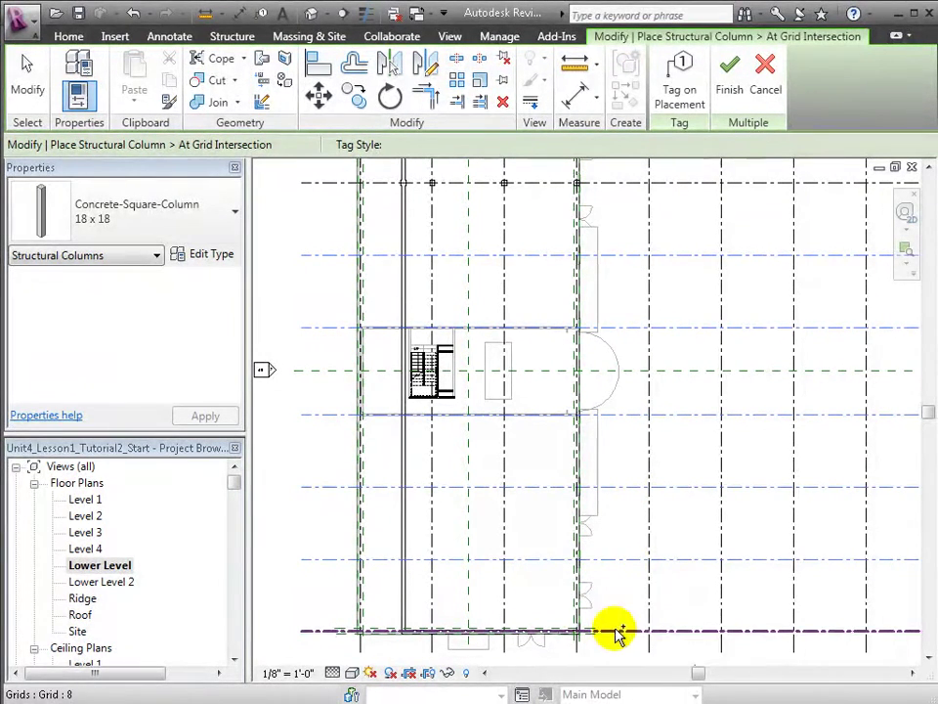
left_click(613, 632, "ctrl")
left_click(578, 646, "ctrl")
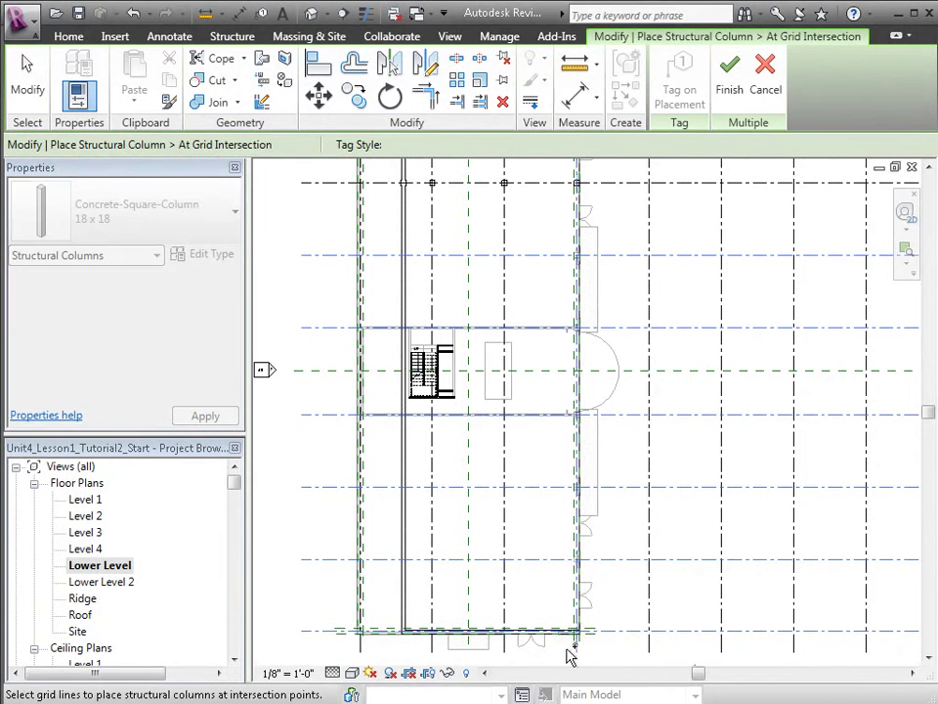
left_click(502, 647, "ctrl")
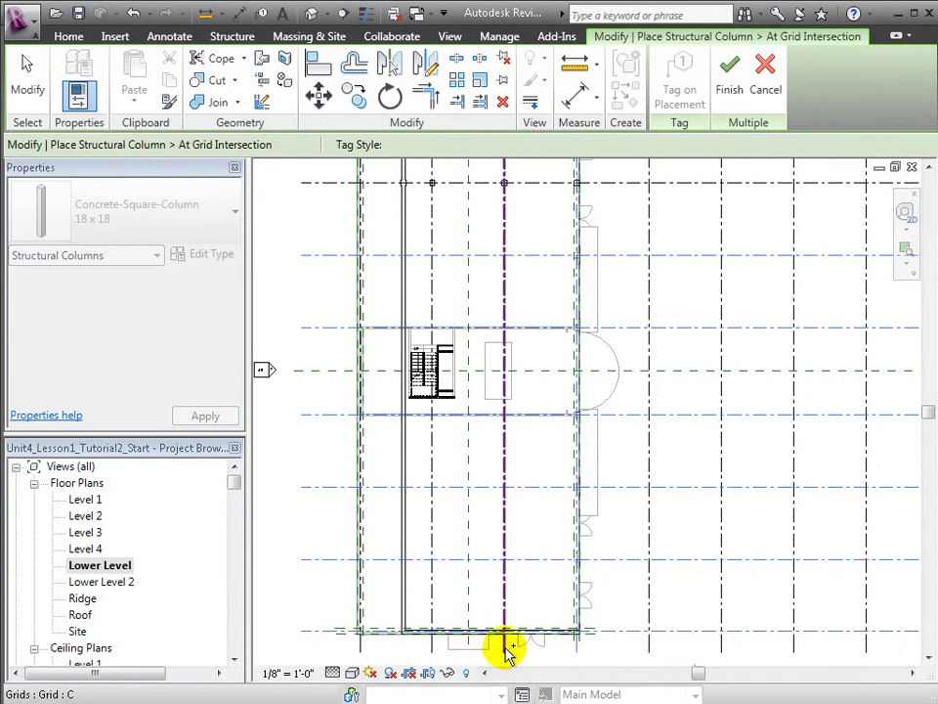
left_click(431, 649, "ctrl")
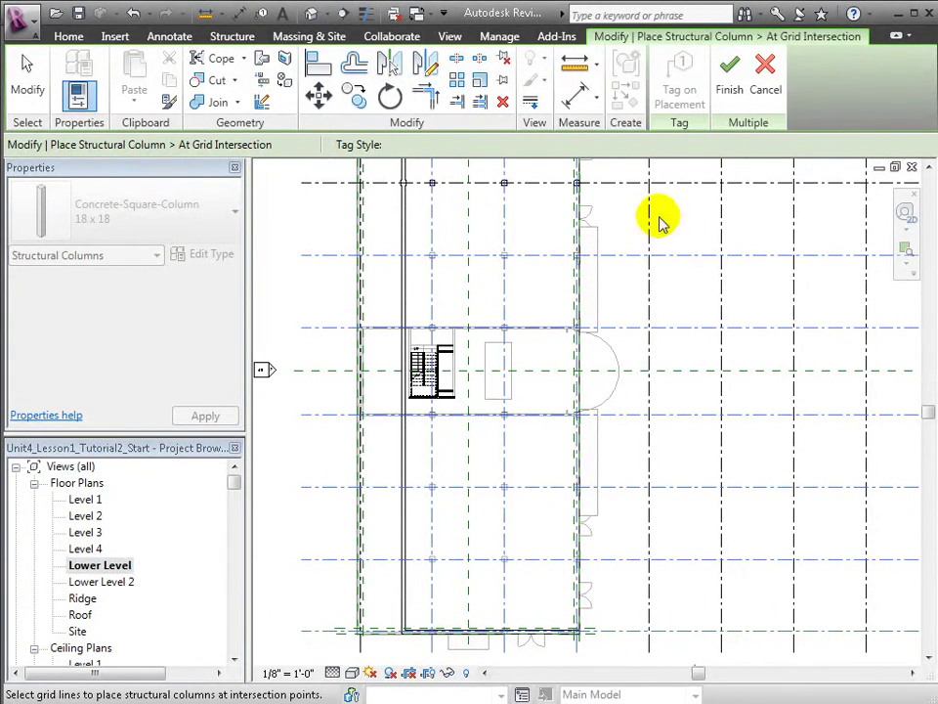
left_click(720, 93)
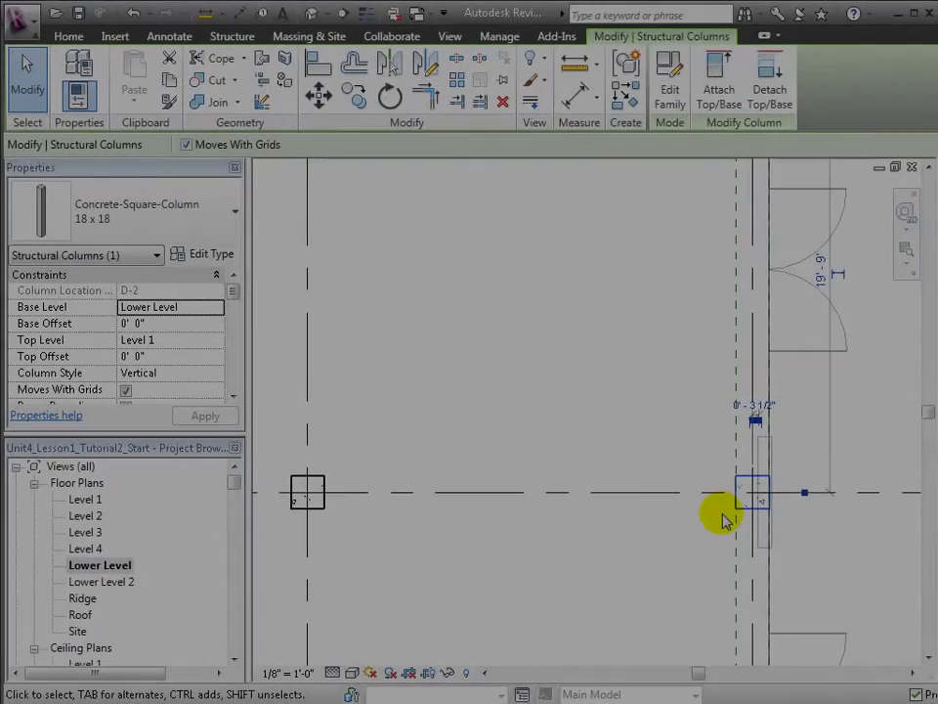
Zoom in to inspect one of the new 18 x 18 concrete columns, then deselect it.
scroll(746, 509, "up", 3)
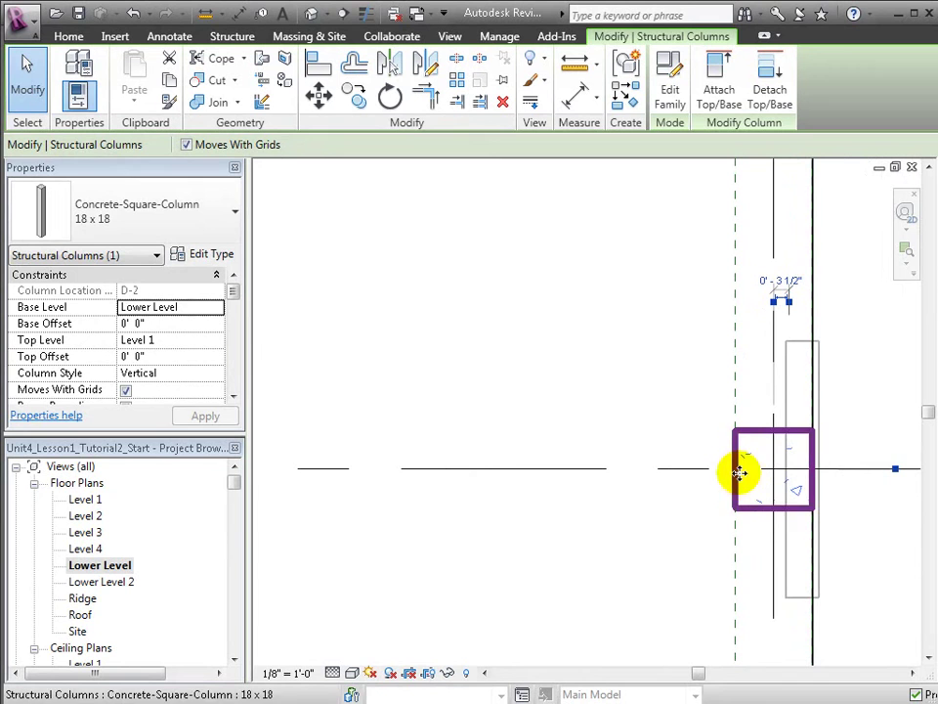
left_click(367, 15)
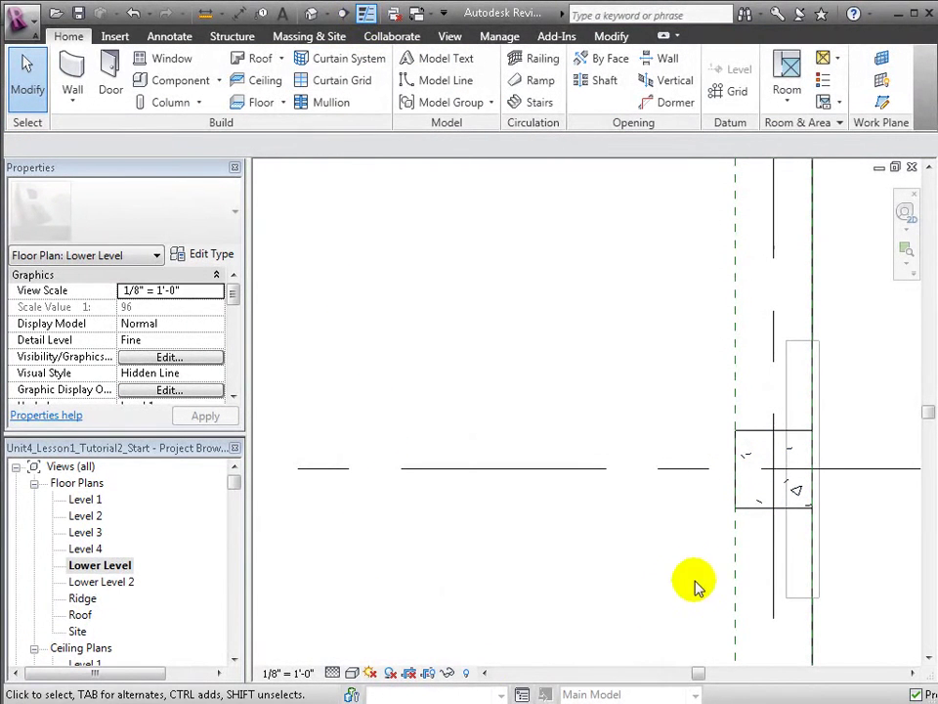
scroll(754, 509, "up", 2)
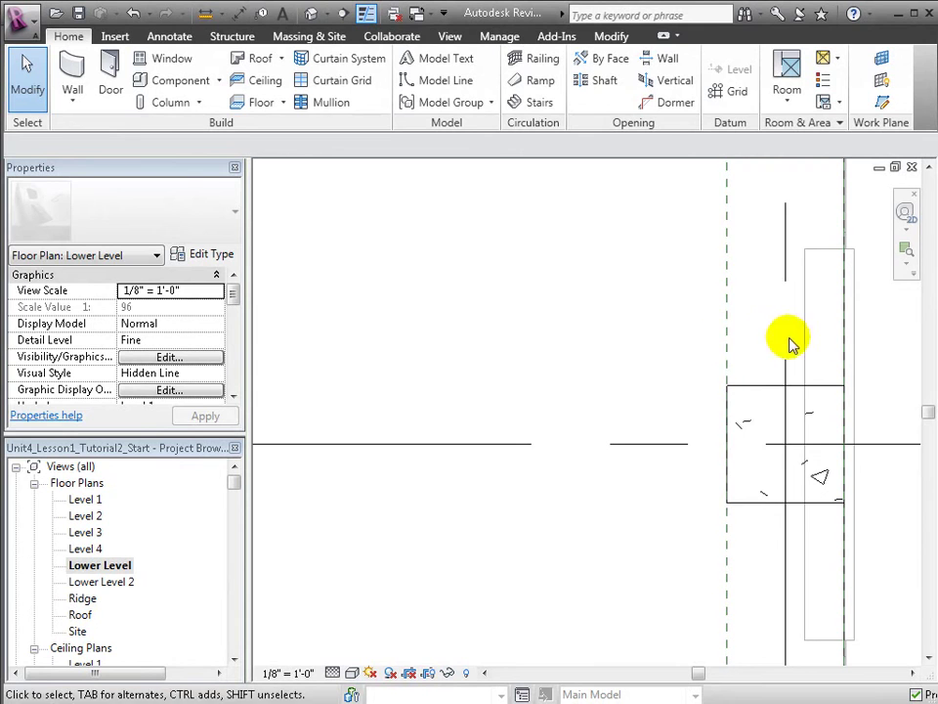
Select the vertical reference plane next to the corner column at D-2.
scroll(630, 396, "down", 5)
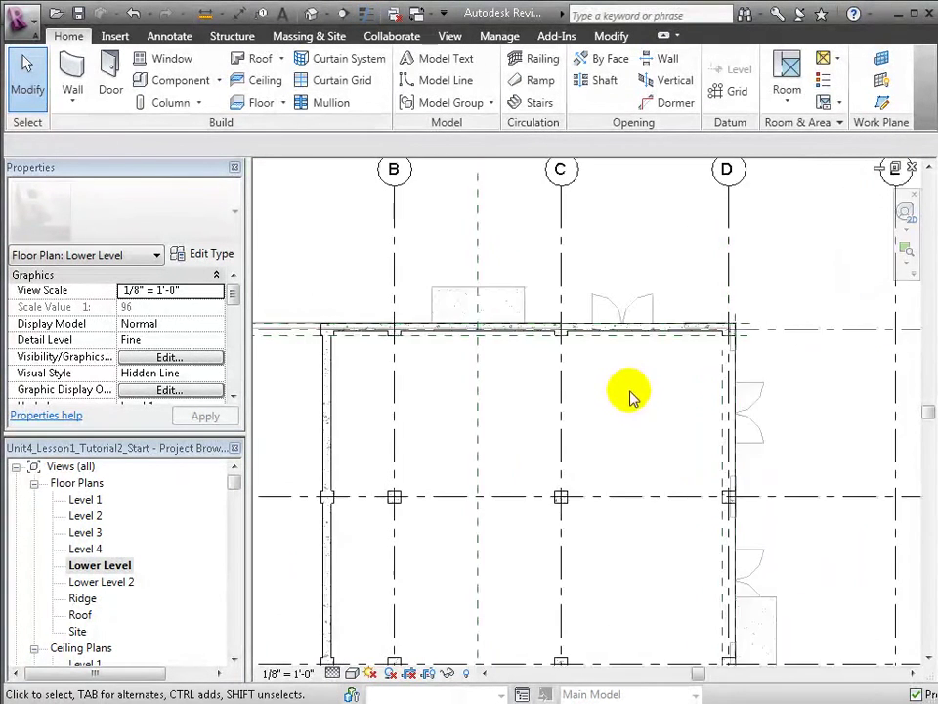
left_click(733, 494)
scroll(733, 494, "up", 3)
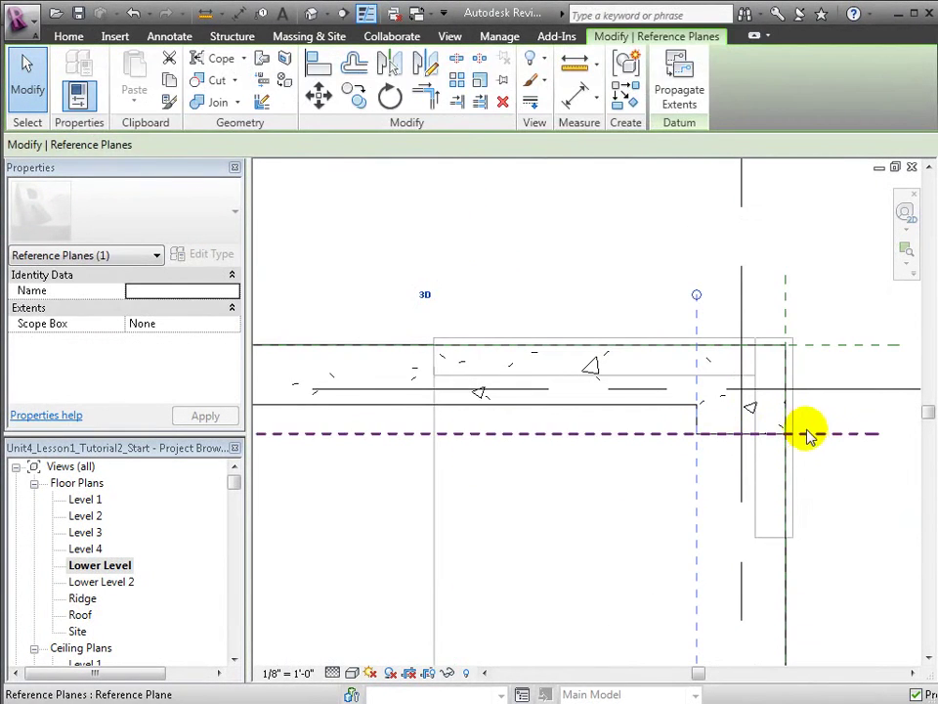